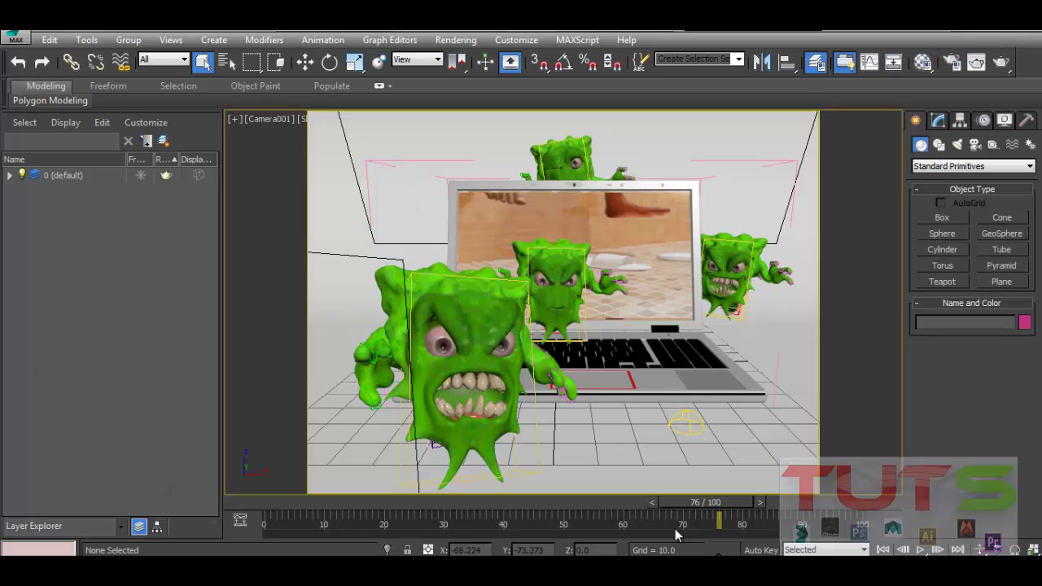
Scrub the monster animation from frame 0 past frame 70, then settle near frame 30
{"action": "left_click_drag", "start_coordinate": [716, 504], "coordinate": [169, 490]}
{"action": "mouse_move", "coordinate": [247, 501]}
{"action": "left_mouse_down"}
{"action": "mouse_move", "coordinate": [396, 497]}
{"action": "mouse_move", "coordinate": [693, 525]}
{"action": "mouse_move", "coordinate": [242, 516]}
{"action": "mouse_move", "coordinate": [415, 501]}
{"action": "mouse_move", "coordinate": [632, 516]}
{"action": "mouse_move", "coordinate": [265, 504]}
{"action": "mouse_move", "coordinate": [549, 533]}
{"action": "mouse_move", "coordinate": [617, 525]}
{"action": "mouse_move", "coordinate": [264, 504]}
{"action": "left_mouse_up"}
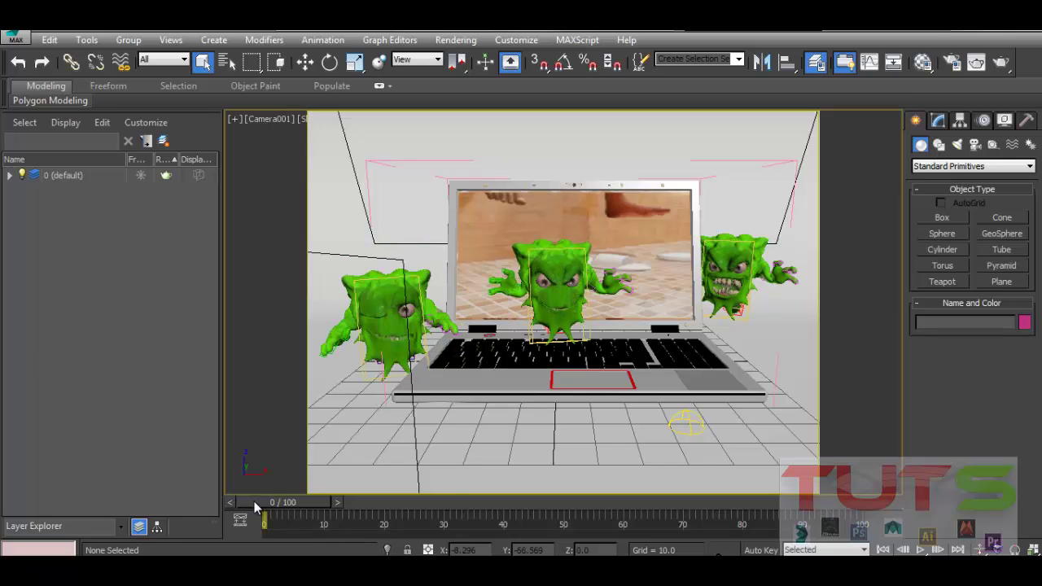
{"action": "left_click_drag", "start_coordinate": [255, 505], "coordinate": [210, 506]}
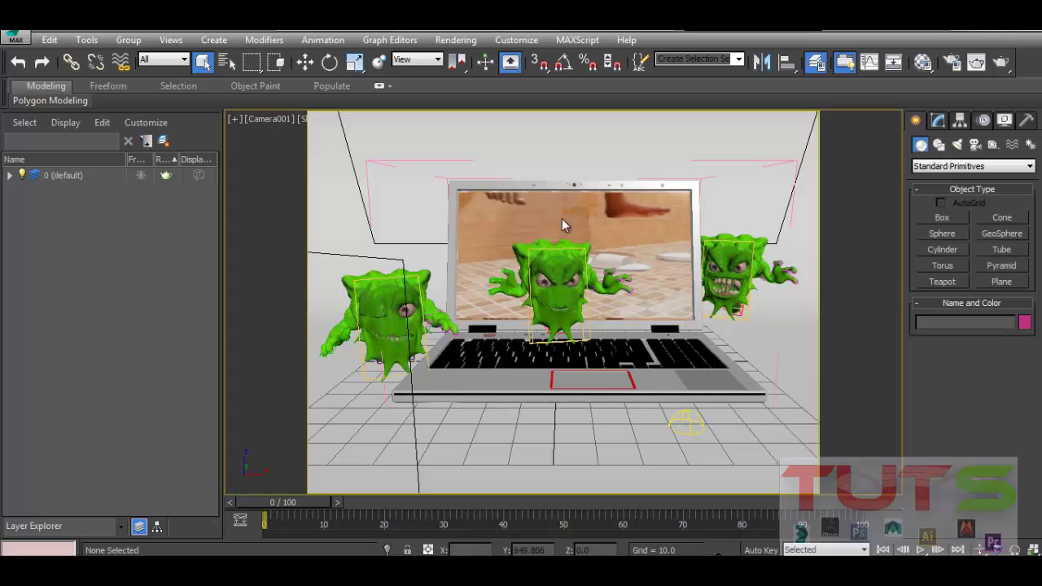
{"action": "left_click_drag", "start_coordinate": [291, 506], "coordinate": [525, 525]}
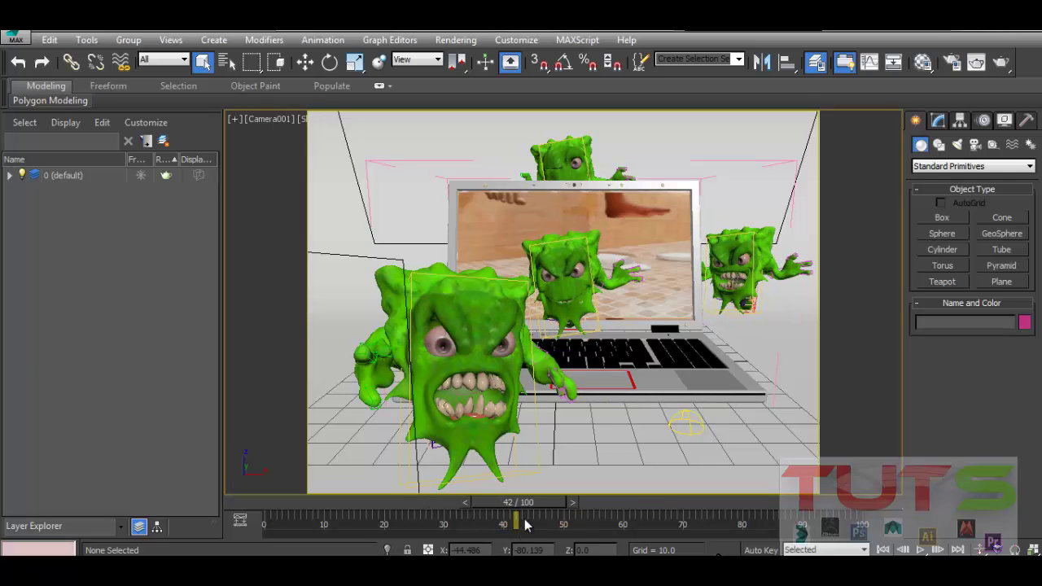
{"action": "left_click", "coordinate": [524, 525]}
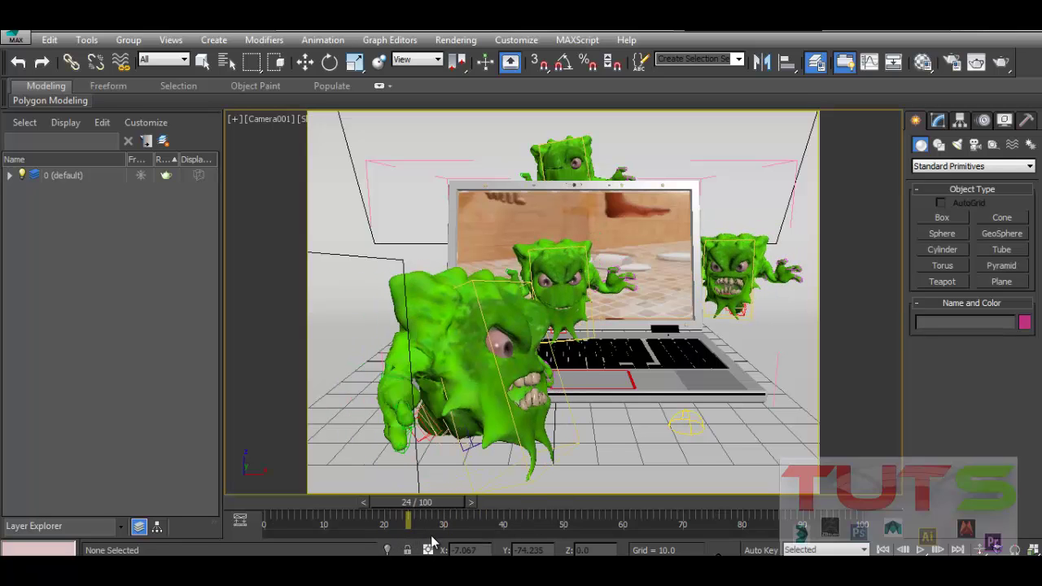
Set Render Setup's time output range to frames 0–32 and open the output file chooser
{"action": "left_click", "coordinate": [952, 62]}
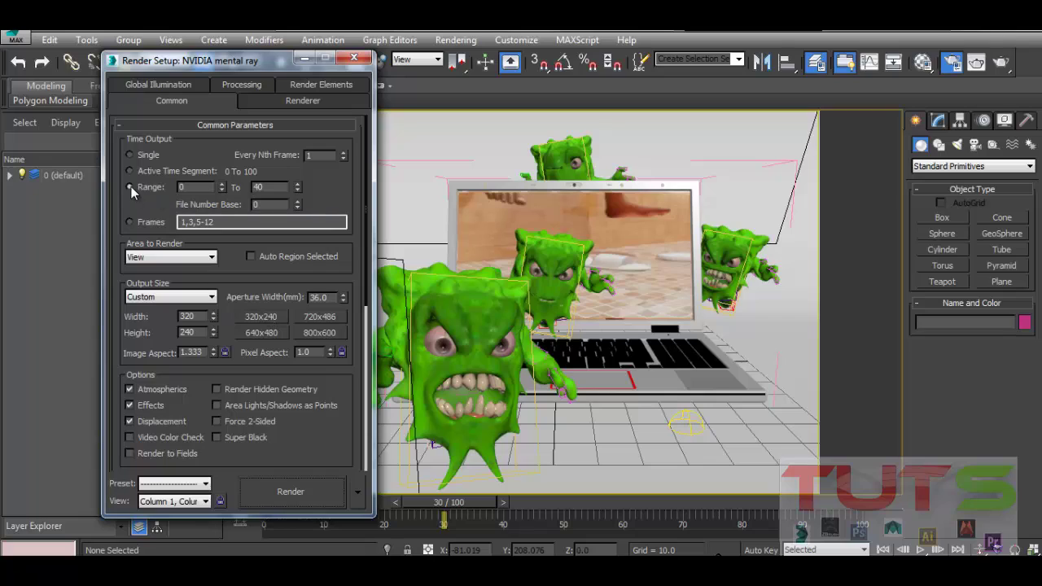
{"action": "left_click", "coordinate": [298, 190]}
{"action": "left_click", "coordinate": [298, 190]}
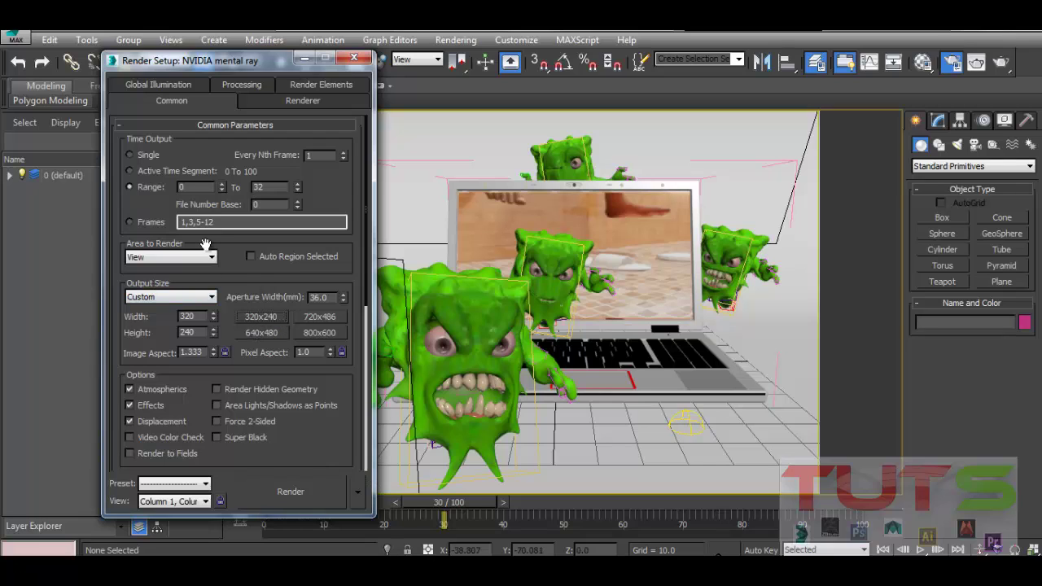
{"action": "scroll", "coordinate": [318, 407], "scroll_direction": "down", "scroll_amount": 8}
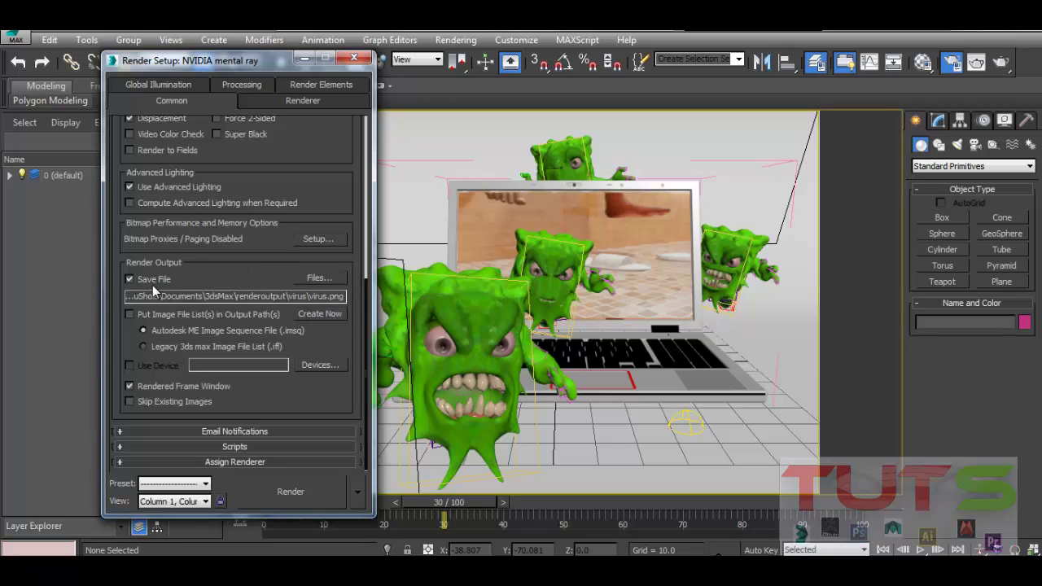
{"action": "left_click", "coordinate": [335, 278]}
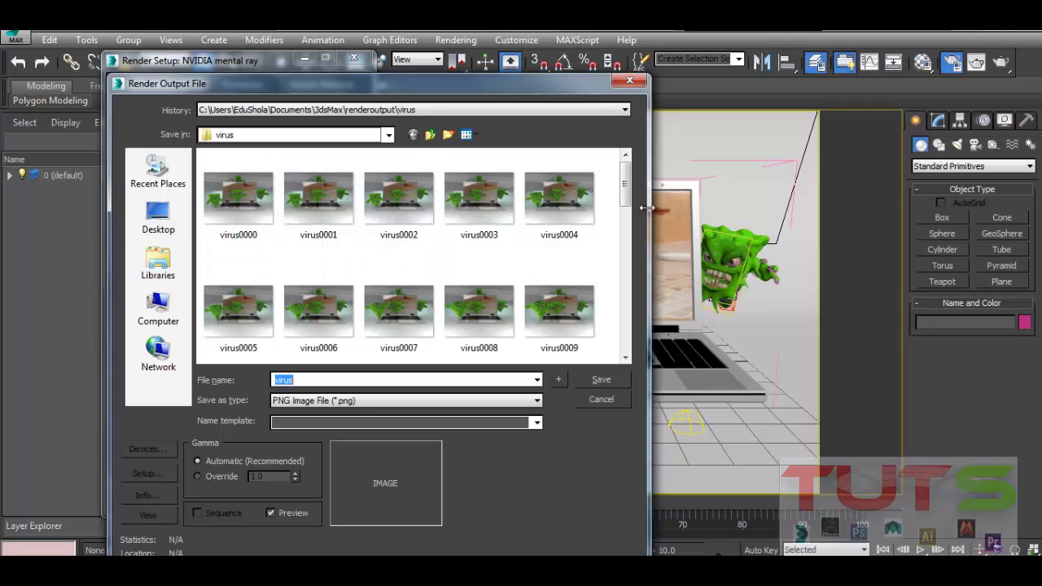
{"action": "left_click_drag", "start_coordinate": [625, 193], "coordinate": [637, 158]}
{"action": "type", "text": "virus"}
{"action": "left_click", "coordinate": [363, 402]}
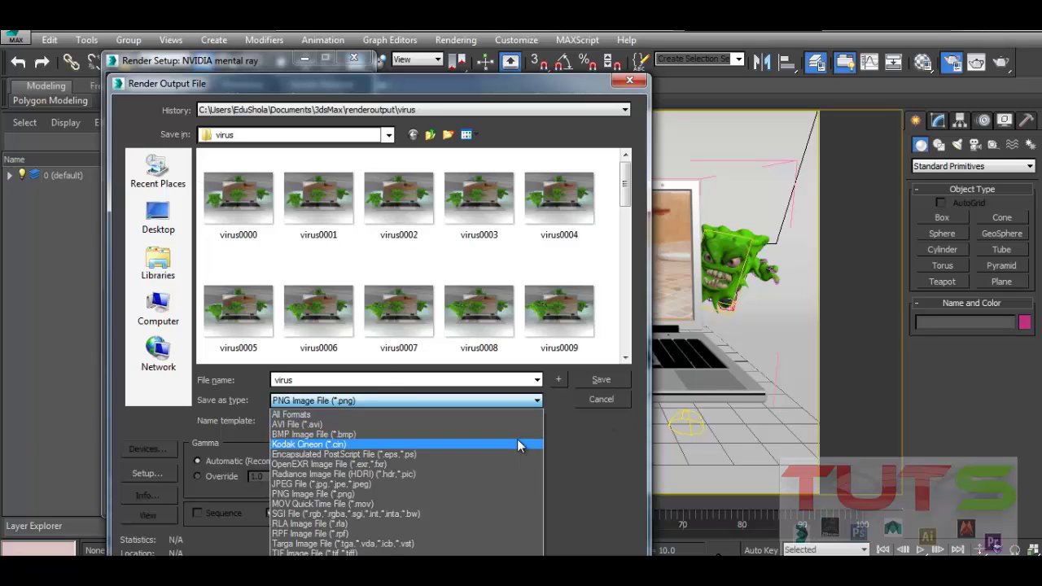
{"action": "left_click", "coordinate": [586, 425]}
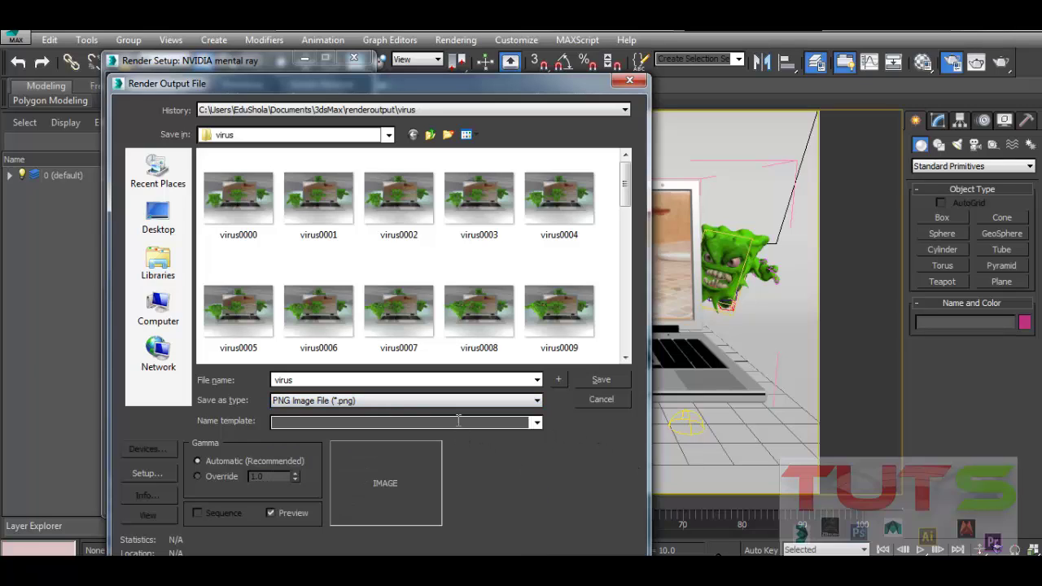
{"action": "left_click", "coordinate": [340, 401]}
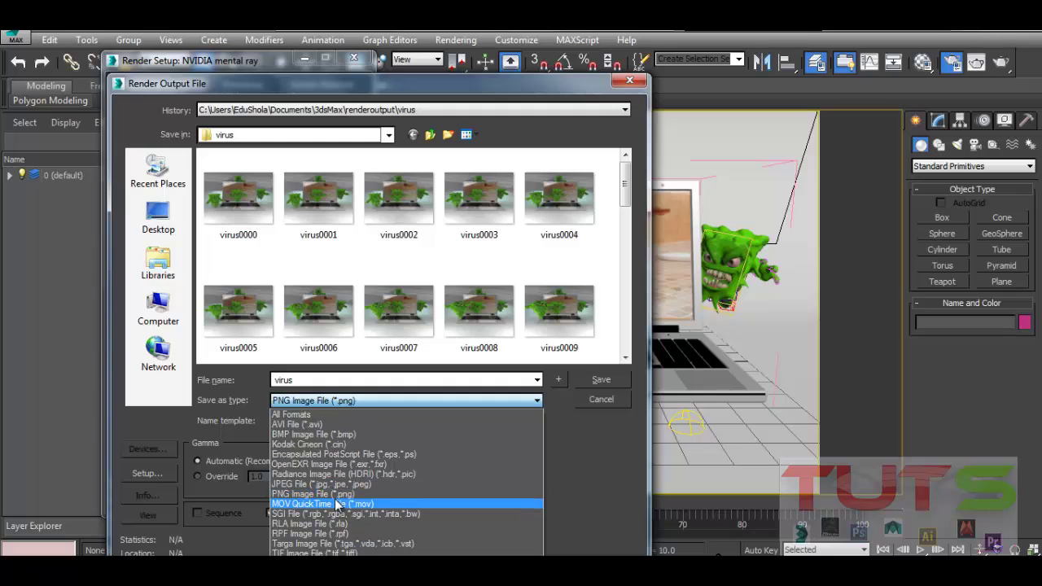
{"action": "left_click", "coordinate": [143, 462]}
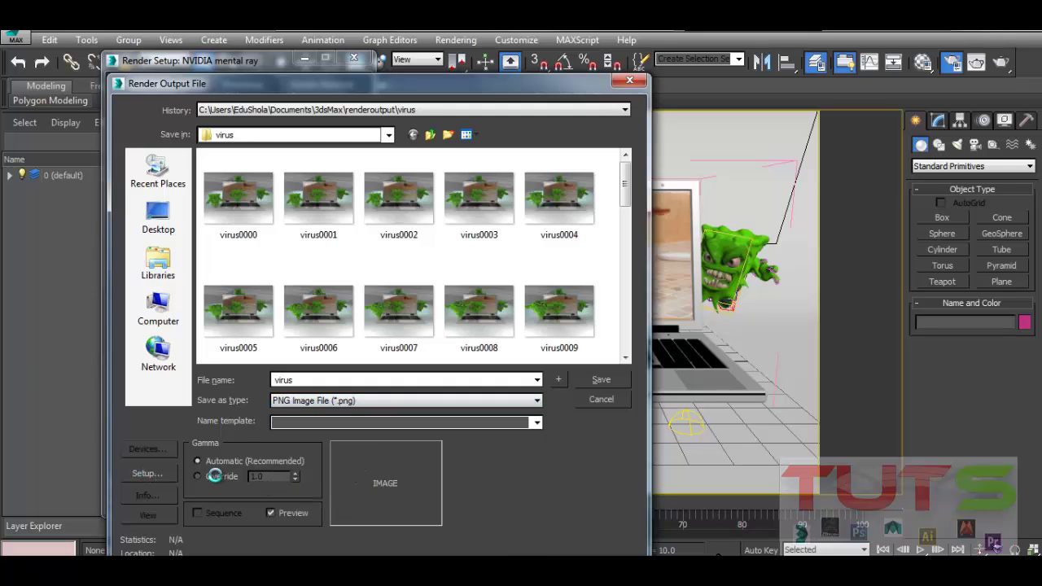
Turn on Alpha channel in the PNG Configuration options and confirm
{"action": "left_click", "coordinate": [148, 473]}
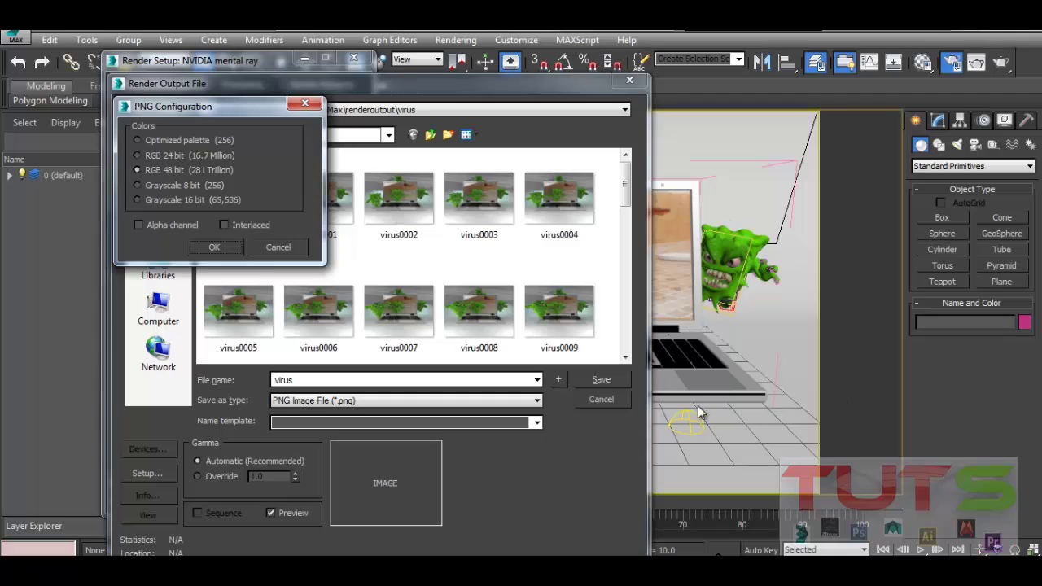
{"action": "left_click", "coordinate": [144, 222]}
{"action": "left_click", "coordinate": [213, 247]}
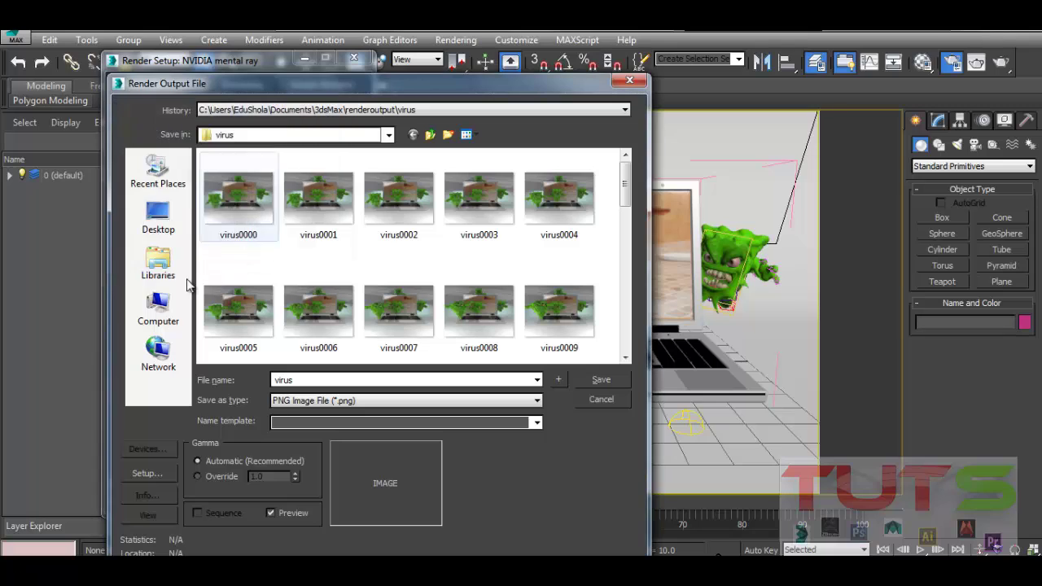
Switch the output file type to OpenEXR Image File and accept its default options
{"action": "left_click", "coordinate": [489, 404]}
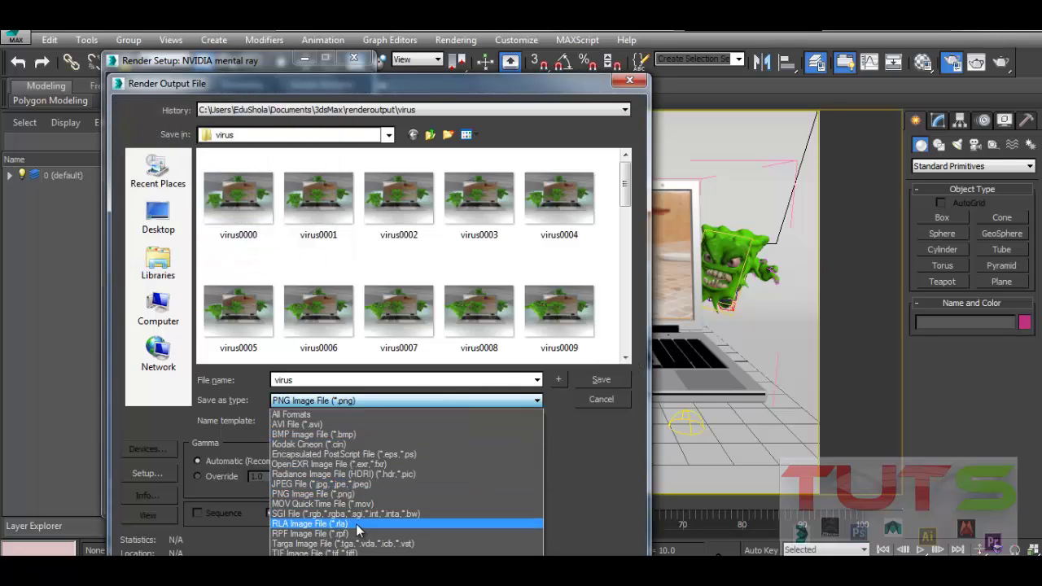
{"action": "left_click", "coordinate": [326, 464]}
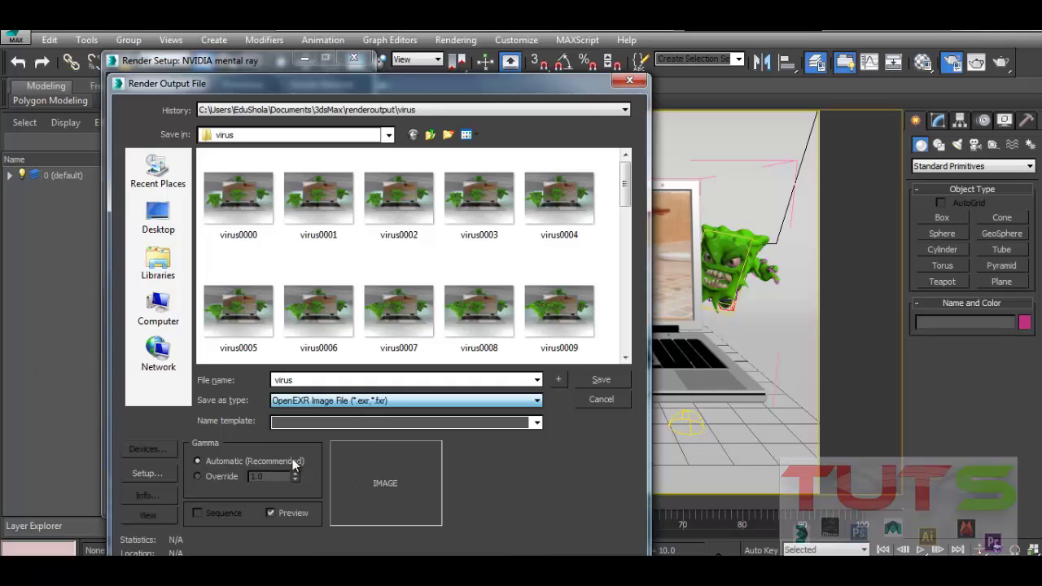
{"action": "left_click", "coordinate": [144, 475]}
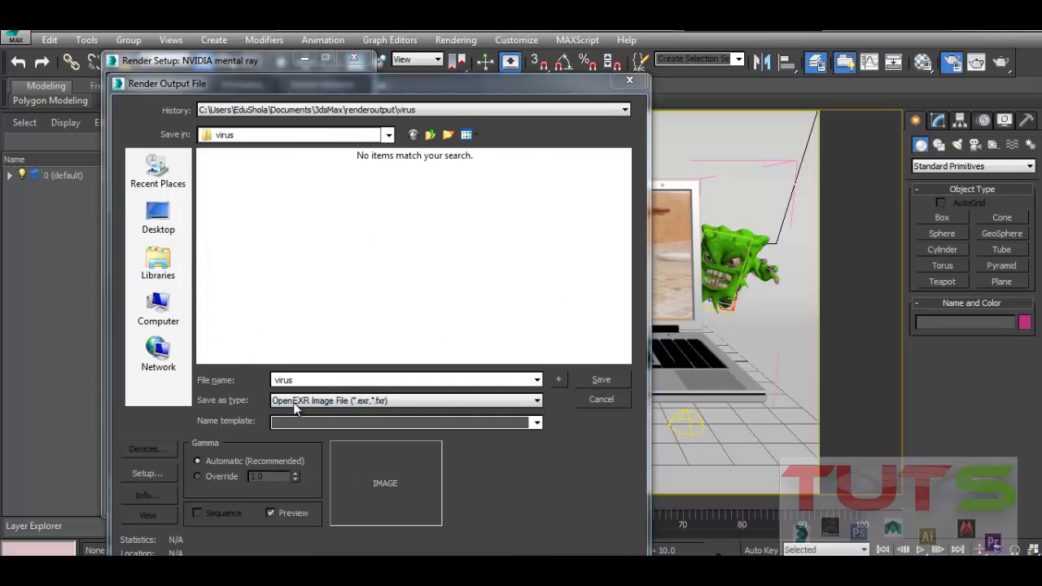
{"action": "left_click", "coordinate": [214, 249]}
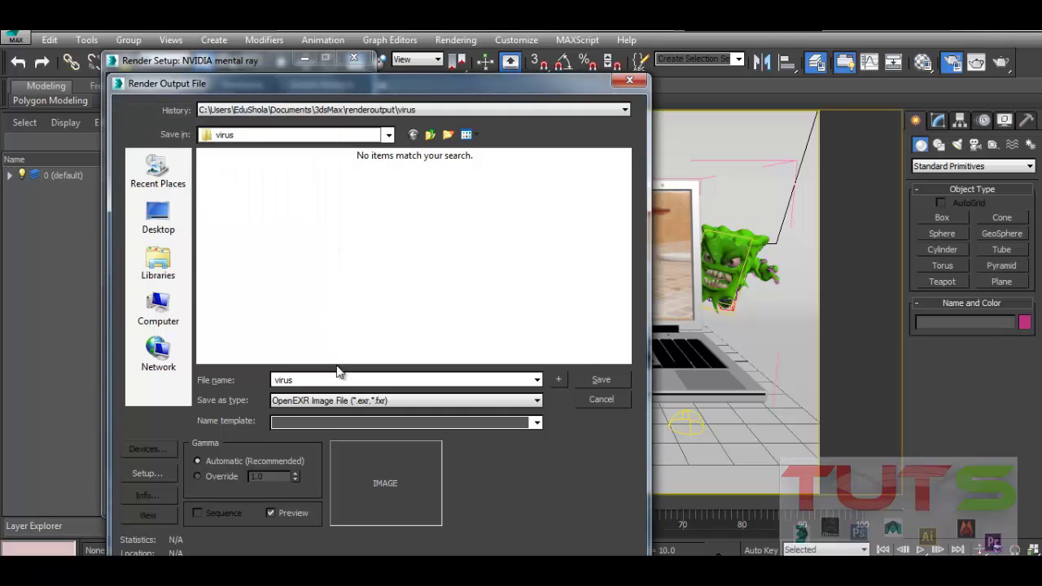
{"action": "left_click", "coordinate": [602, 382]}
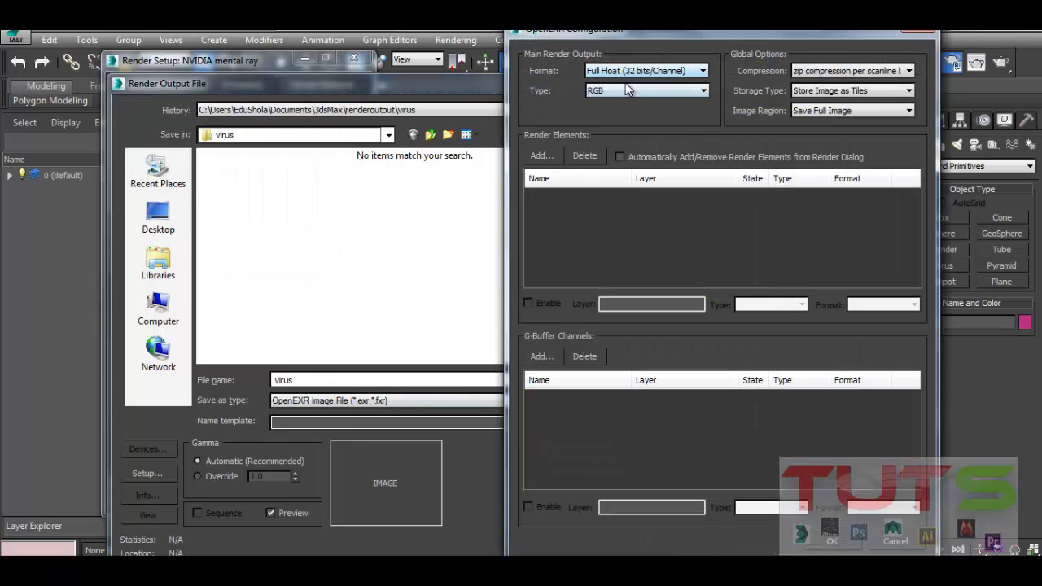
{"action": "left_click", "coordinate": [925, 31]}
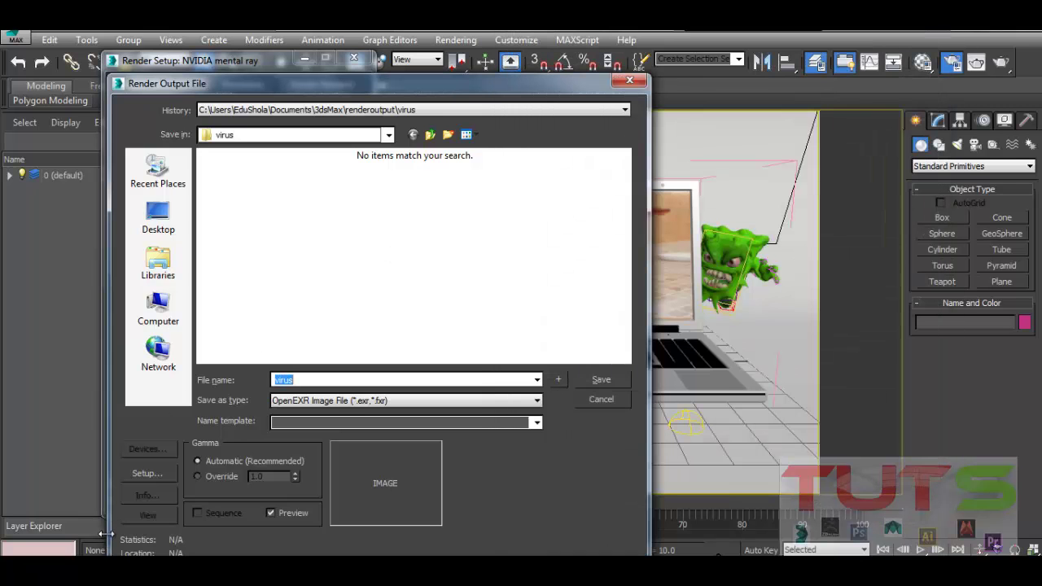
Keep RGB channels and Full Float (32 bits/Channel) in the OpenEXR settings, then close them
{"action": "left_click", "coordinate": [162, 475]}
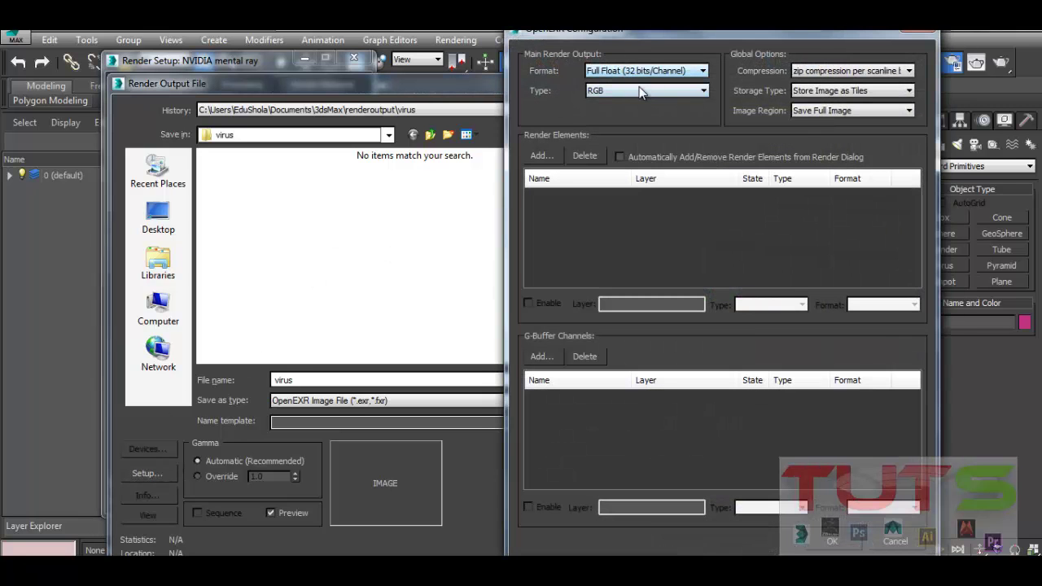
{"action": "left_click", "coordinate": [639, 90]}
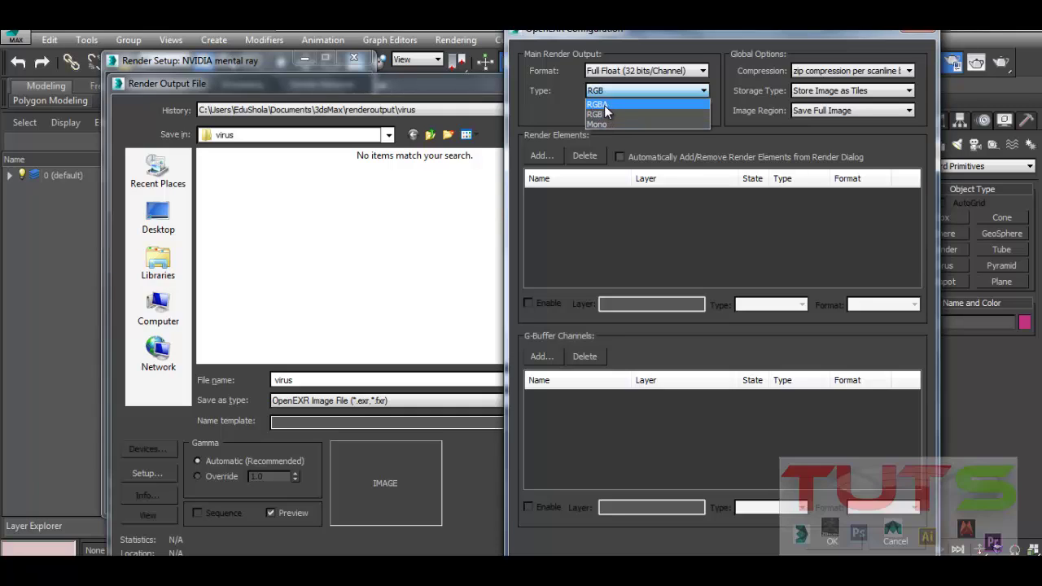
{"action": "left_click", "coordinate": [612, 116]}
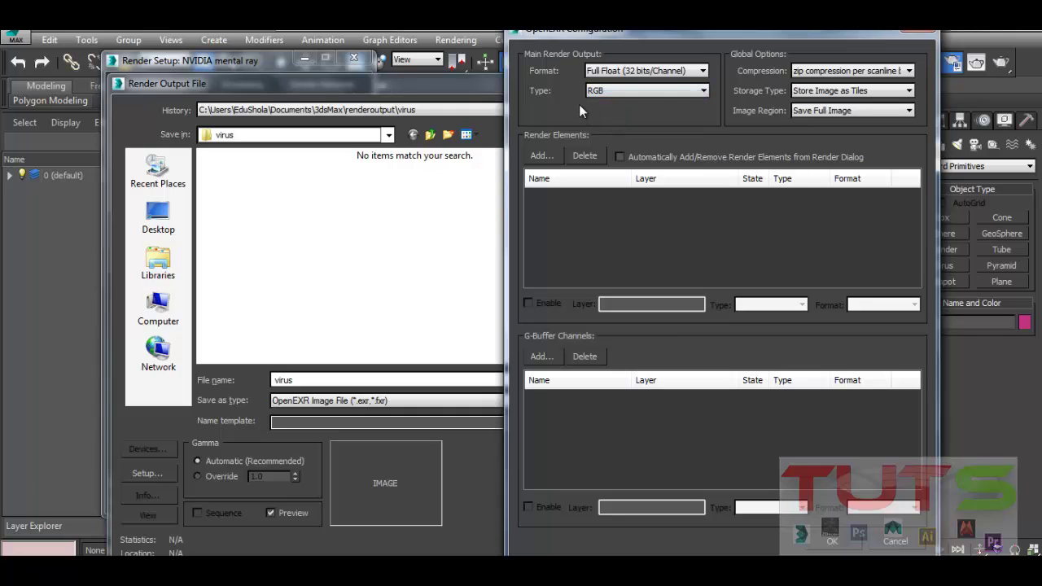
{"action": "left_click", "coordinate": [629, 72]}
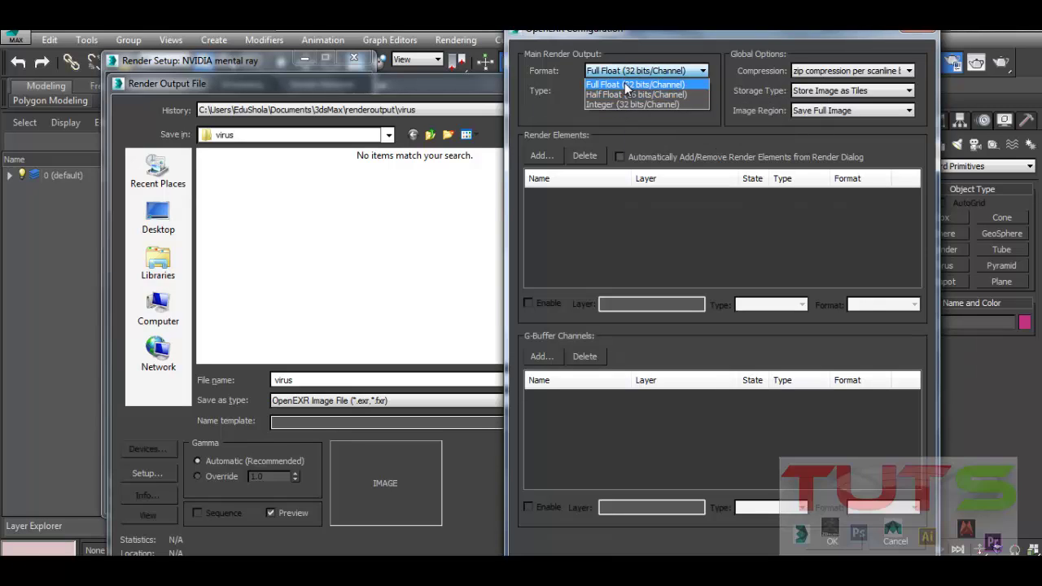
{"action": "left_click", "coordinate": [686, 84]}
{"action": "left_click", "coordinate": [911, 28]}
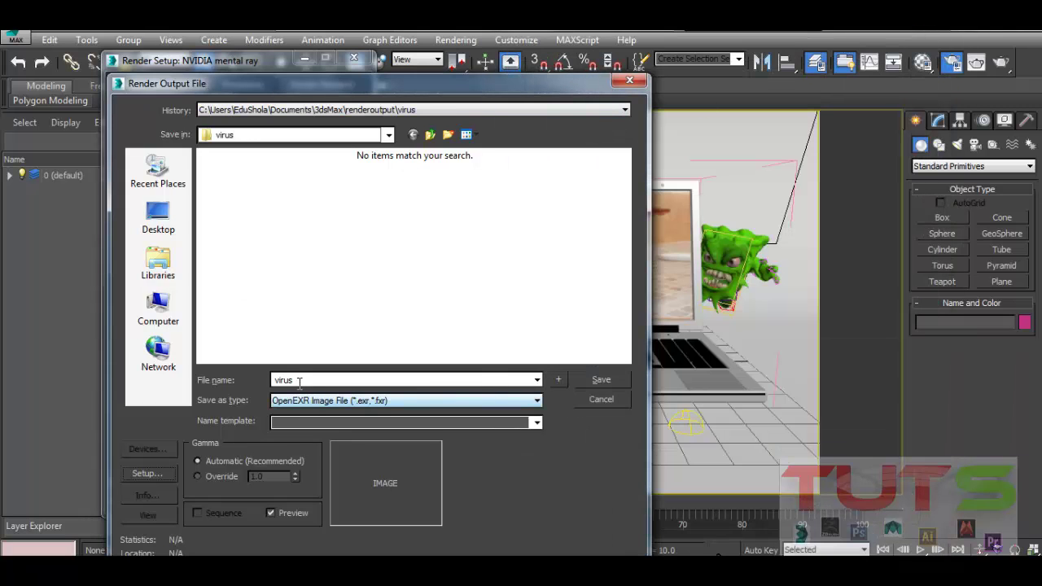
Save the render as PNG Image File named after the virus frames in renderoutput\virus
{"action": "left_click", "coordinate": [324, 402]}
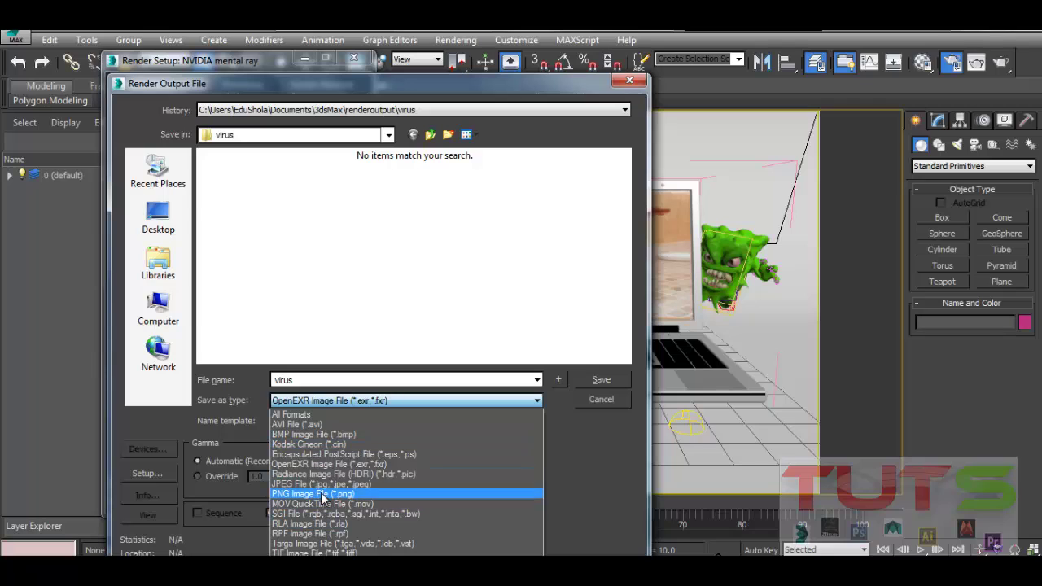
{"action": "left_click", "coordinate": [321, 492]}
{"action": "left_click", "coordinate": [252, 209]}
{"action": "left_click", "coordinate": [330, 218]}
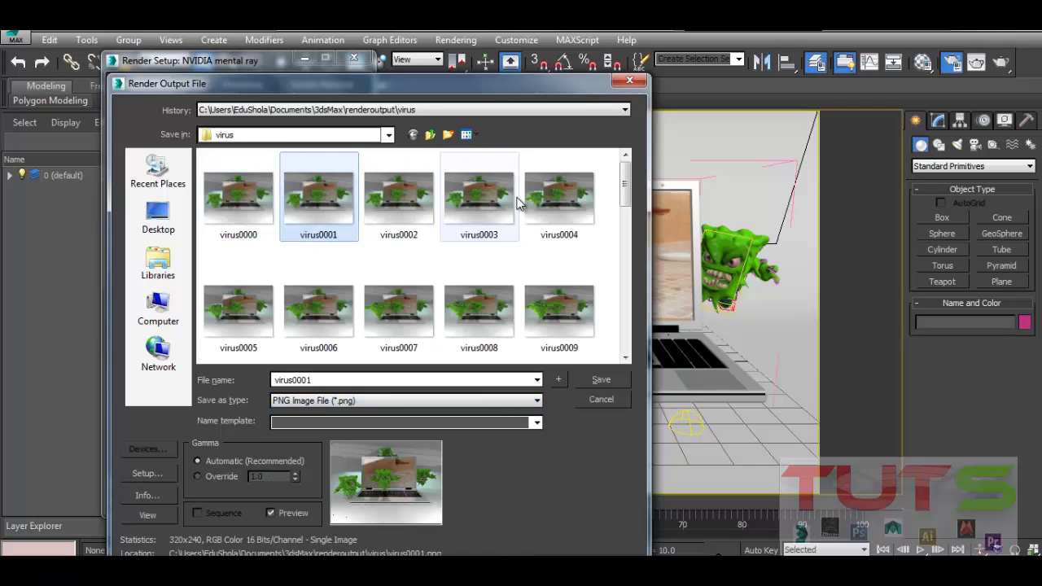
{"action": "left_click_drag", "start_coordinate": [624, 175], "coordinate": [625, 285]}
{"action": "scroll", "coordinate": [604, 239], "scroll_direction": "up", "scroll_amount": 5}
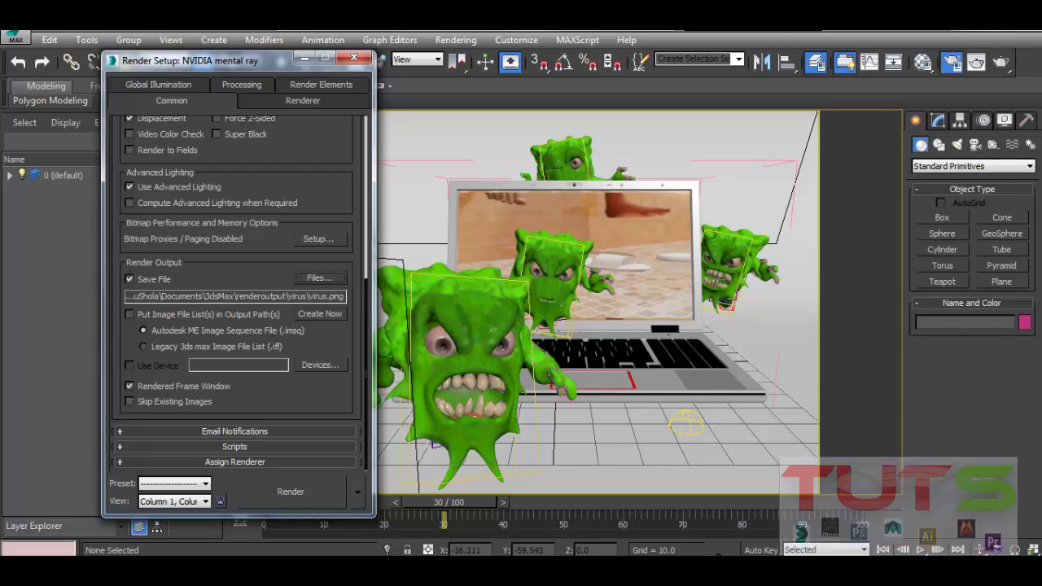
Browse the renderoutput\virus folder's frames virus0000 through virus0039 in Explorer
{"action": "key", "text": "alt+Tab"}
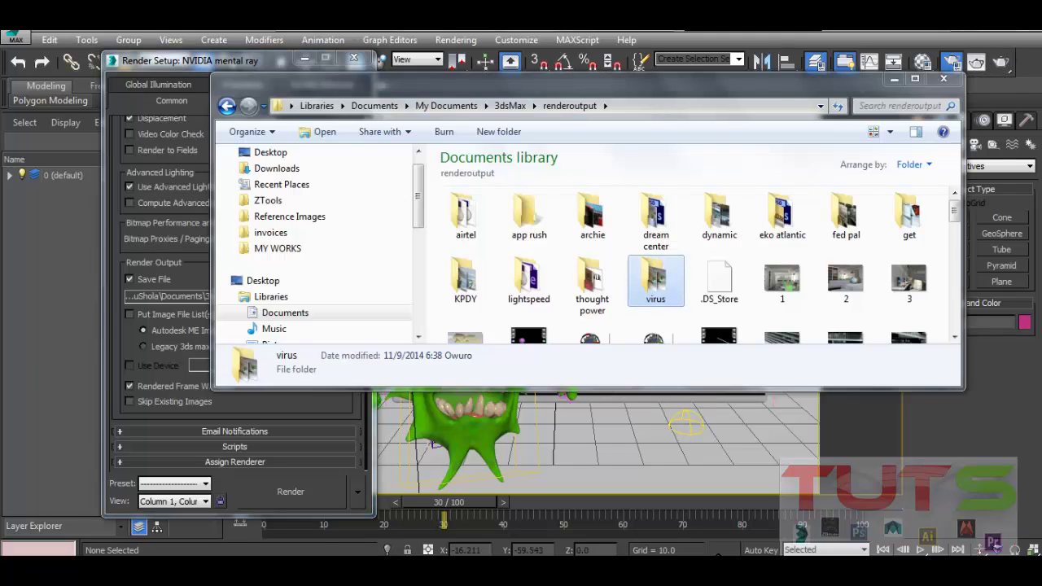
{"action": "double_click", "coordinate": [655, 281]}
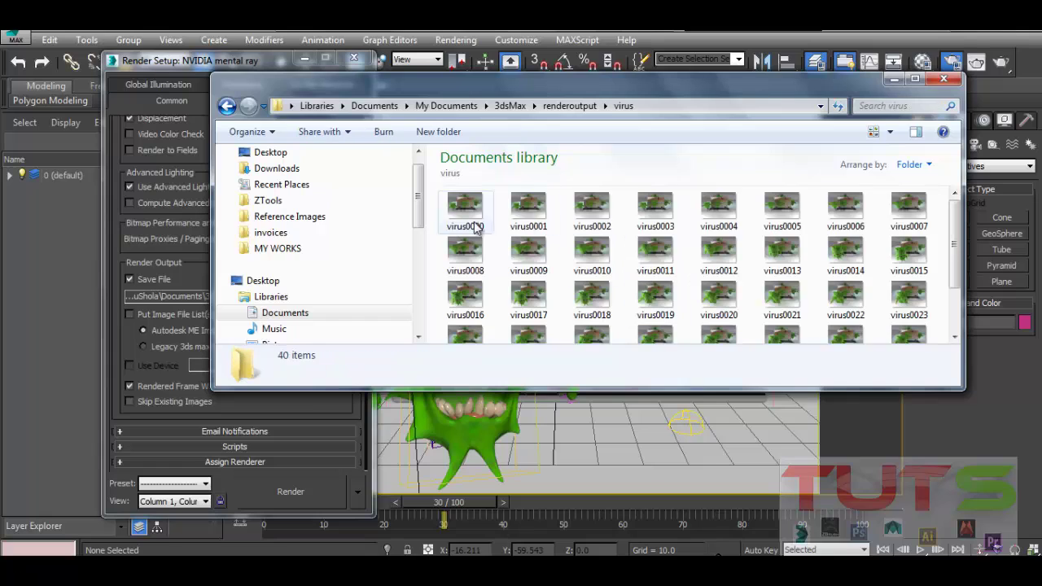
{"action": "scroll", "coordinate": [953, 236], "scroll_direction": "down", "scroll_amount": 2}
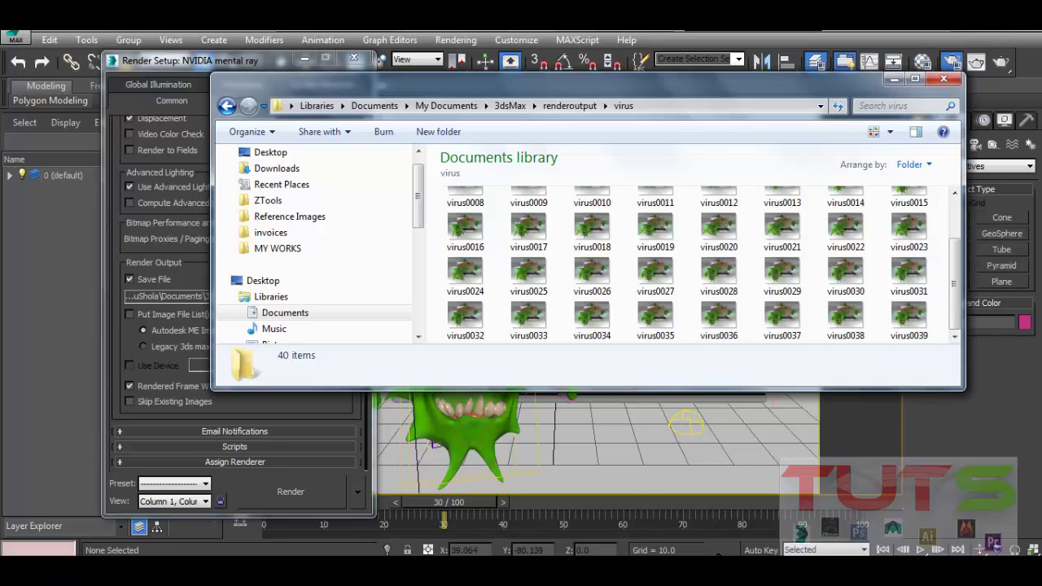
{"action": "mouse_move", "coordinate": [553, 570]}
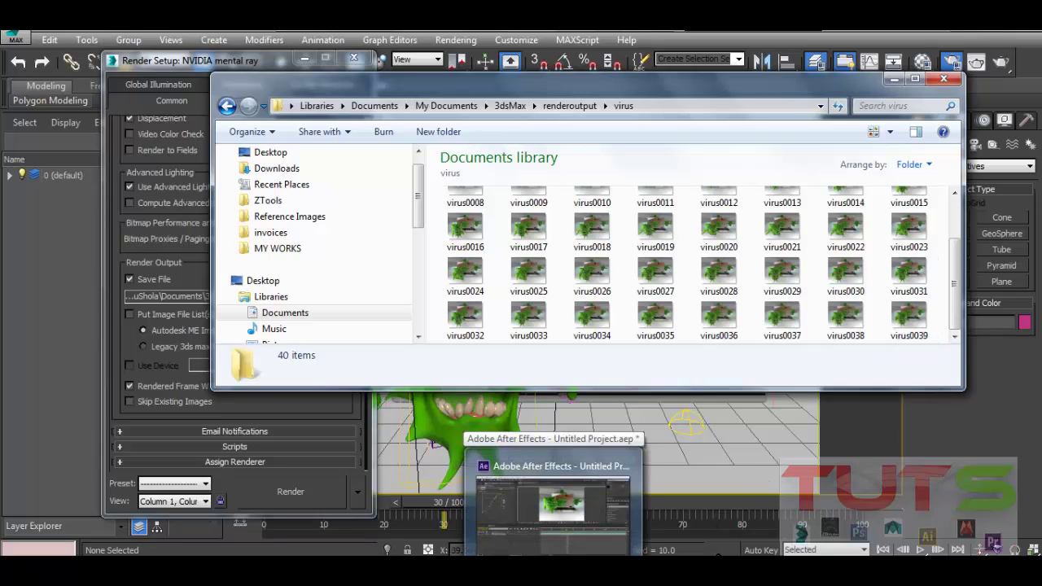
Delete the virus layer from the composition in After Effects
{"action": "left_click", "coordinate": [553, 505]}
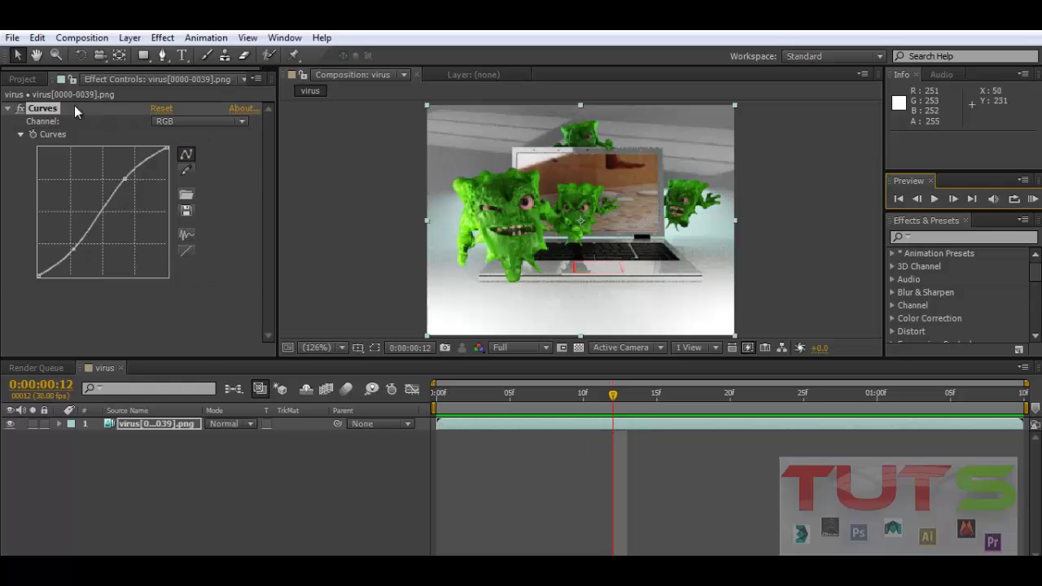
{"action": "right_click", "coordinate": [159, 428]}
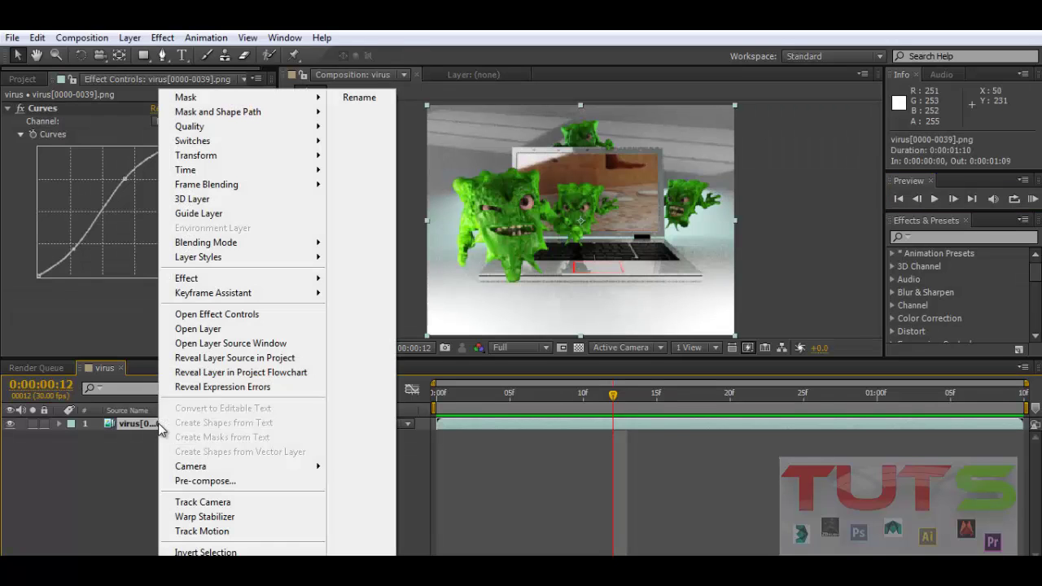
{"action": "left_click", "coordinate": [146, 427]}
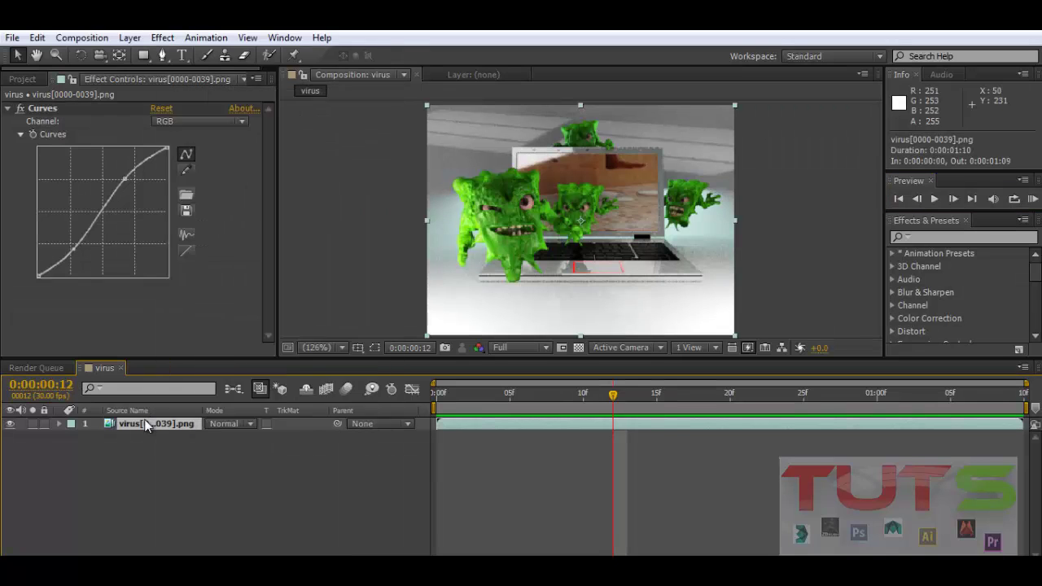
{"action": "key", "text": "Delete"}
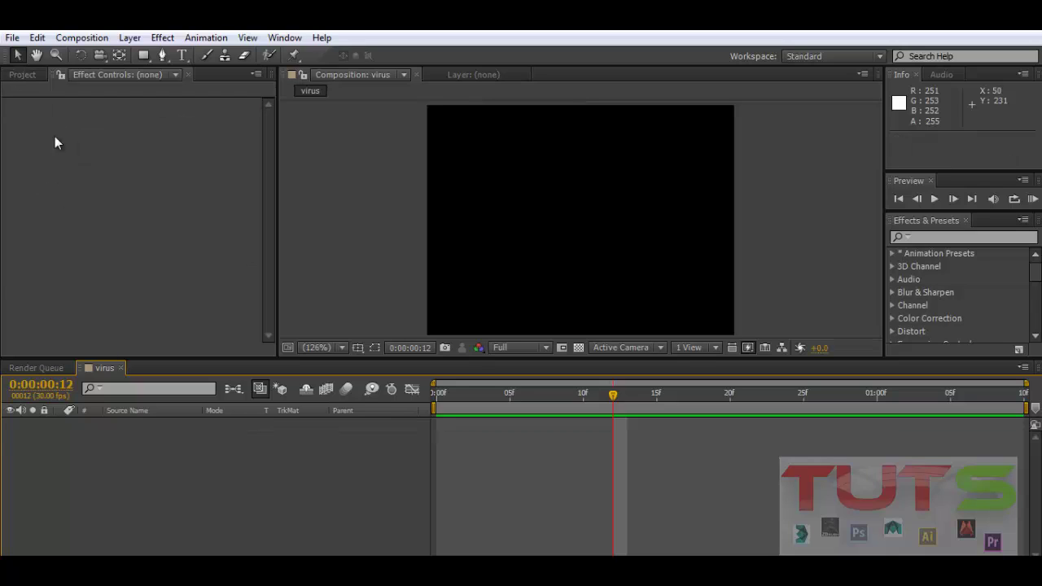
Delete the PNG sequence footage, the virus composition and Comp 1 from the Project panel
{"action": "left_click", "coordinate": [10, 75]}
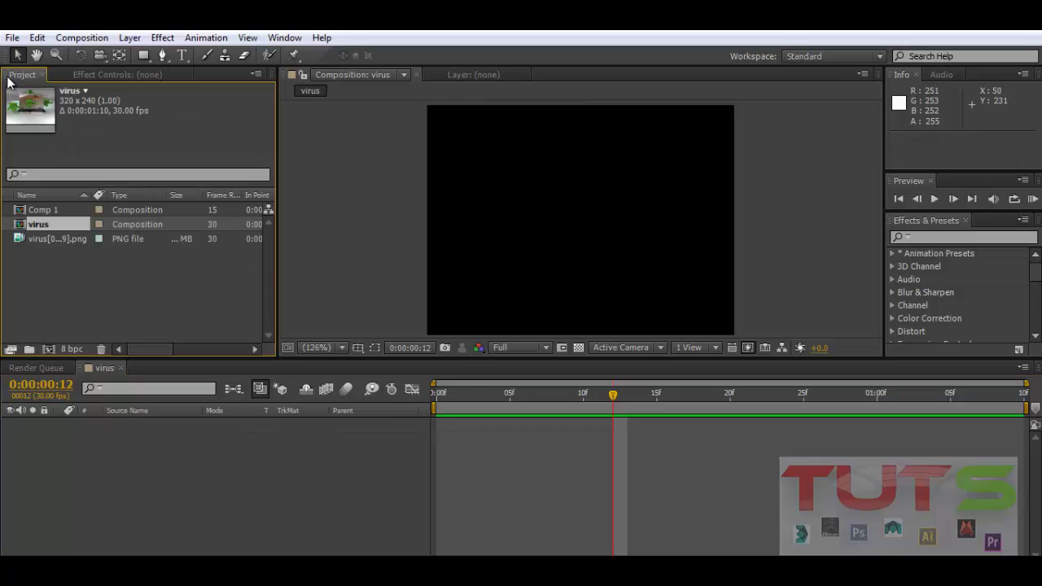
{"action": "right_click", "coordinate": [41, 239]}
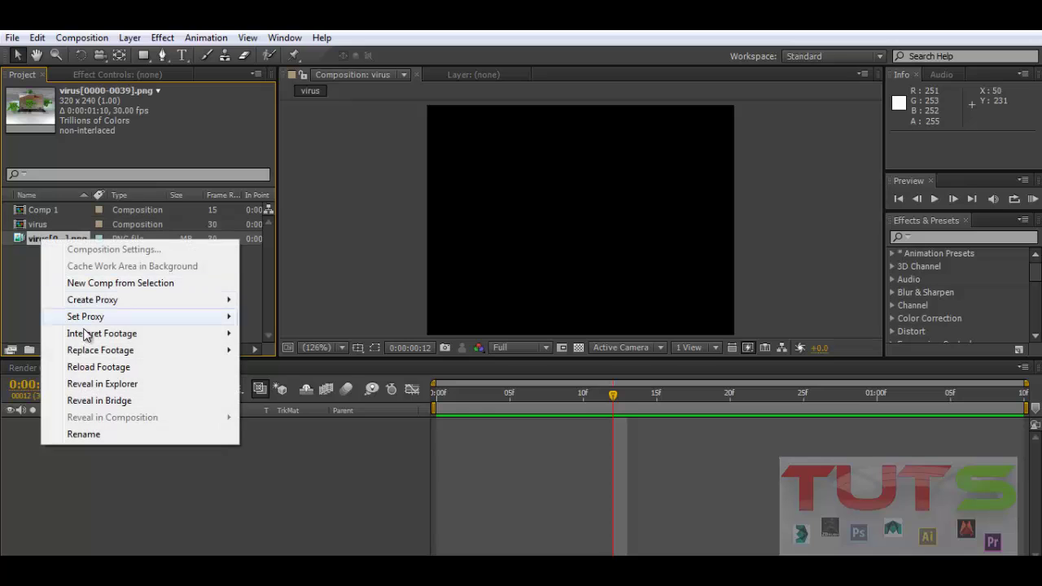
{"action": "left_click", "coordinate": [31, 238]}
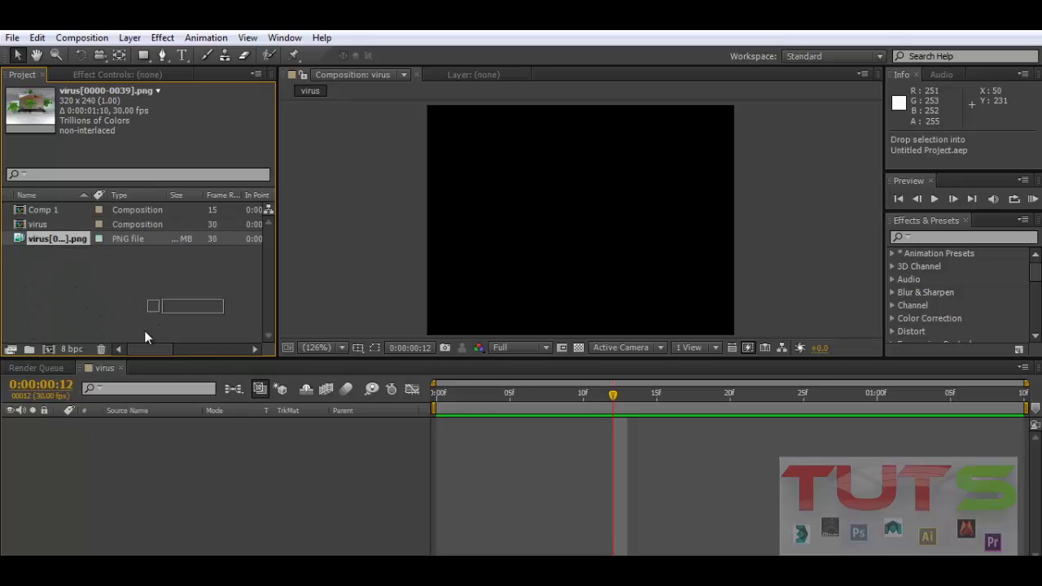
{"action": "left_click", "coordinate": [101, 349]}
{"action": "left_click", "coordinate": [41, 224]}
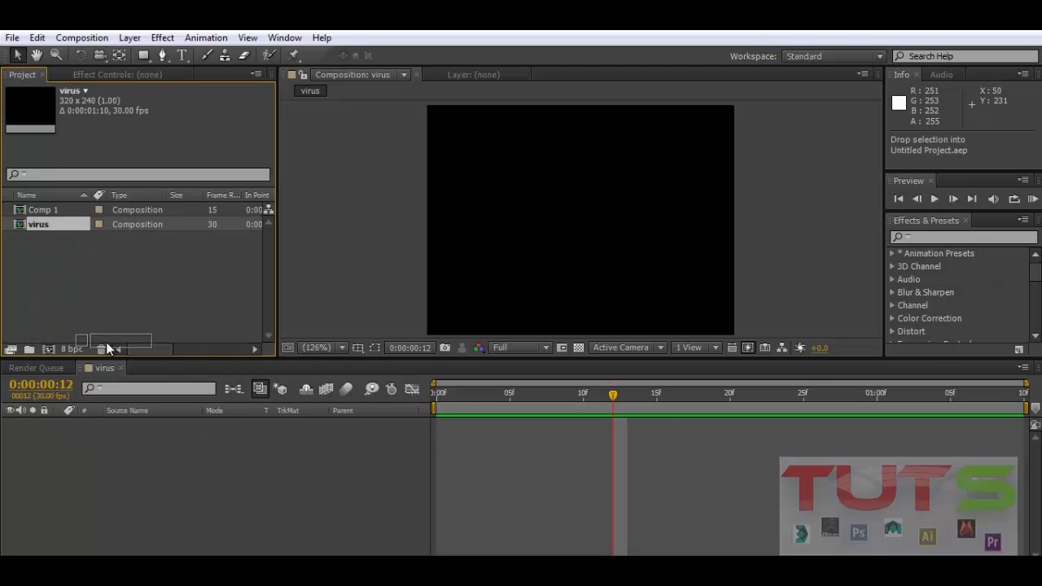
{"action": "left_click", "coordinate": [101, 349]}
{"action": "left_click", "coordinate": [37, 210]}
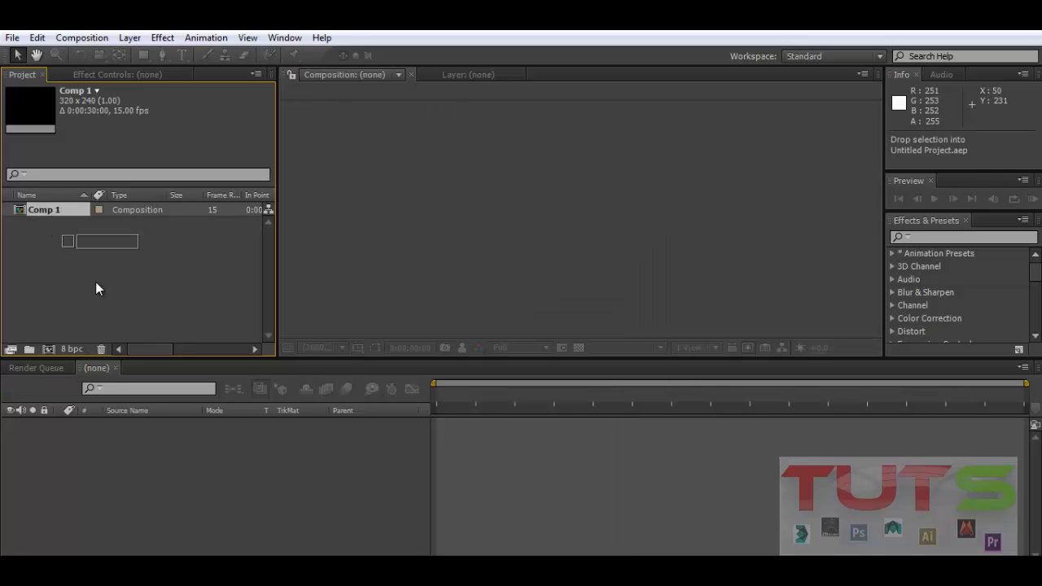
{"action": "left_click", "coordinate": [101, 349]}
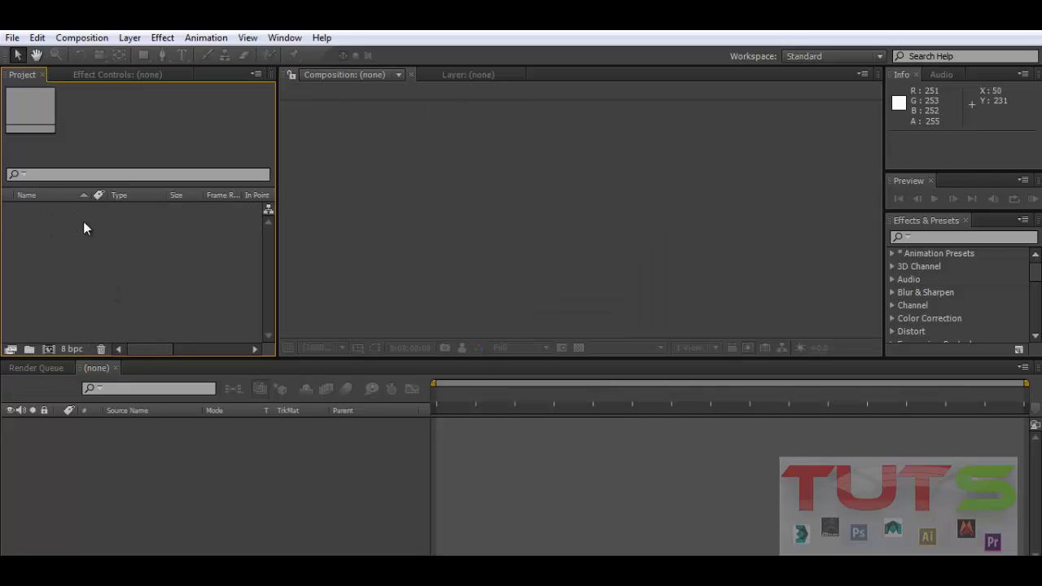
Import virus0000 with PNG Sequence checked to bring in virus[0000-0039].png
{"action": "left_click", "coordinate": [12, 38]}
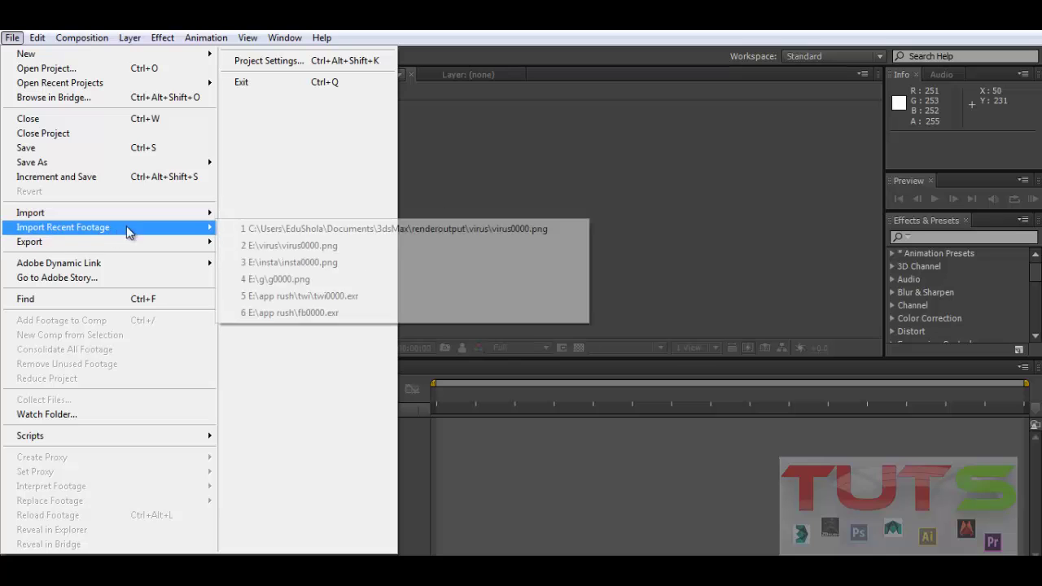
{"action": "mouse_move", "coordinate": [154, 214]}
{"action": "left_click", "coordinate": [255, 214]}
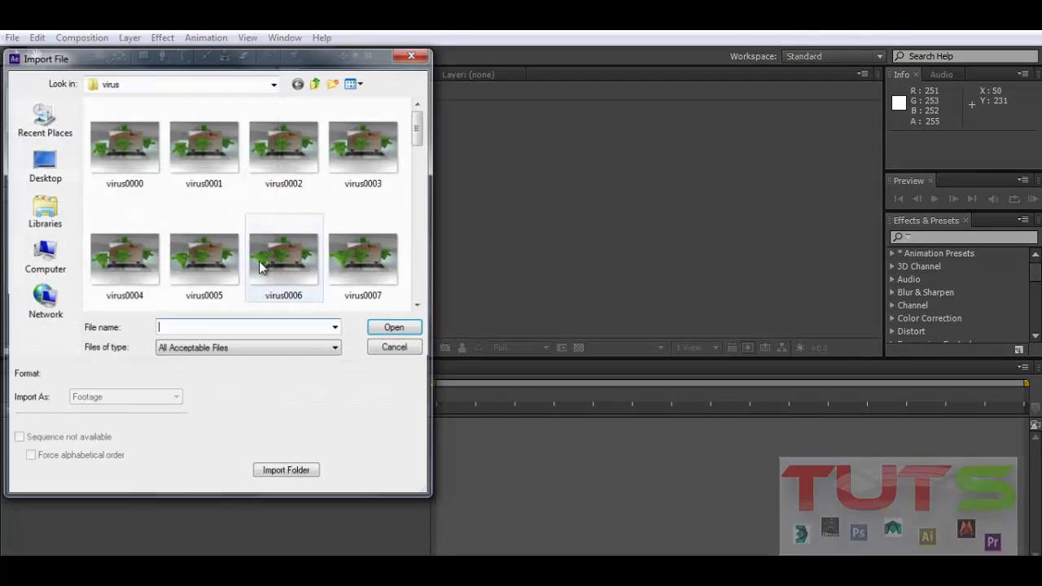
{"action": "left_click", "coordinate": [113, 151]}
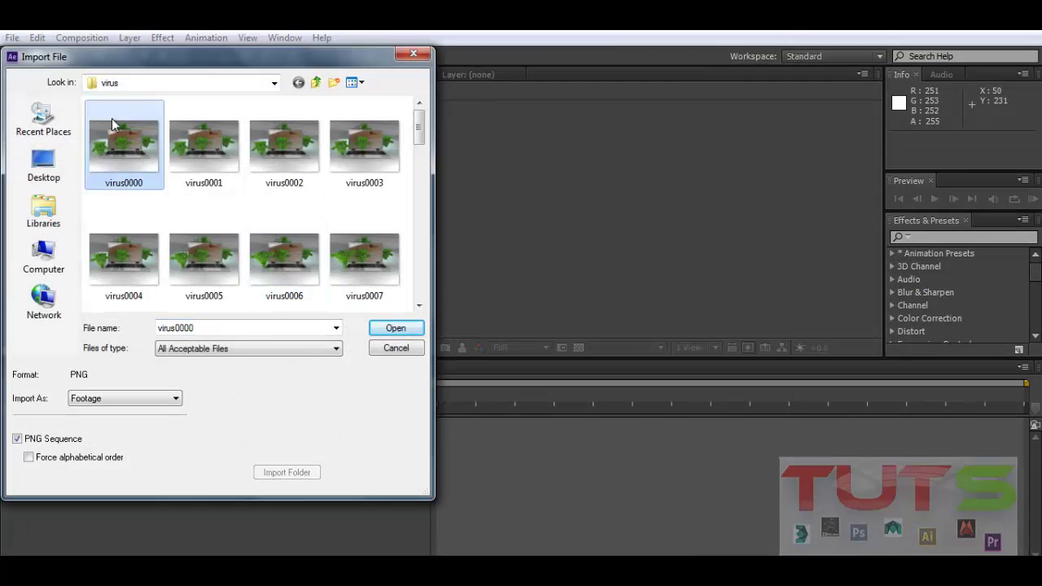
{"action": "left_click", "coordinate": [216, 159]}
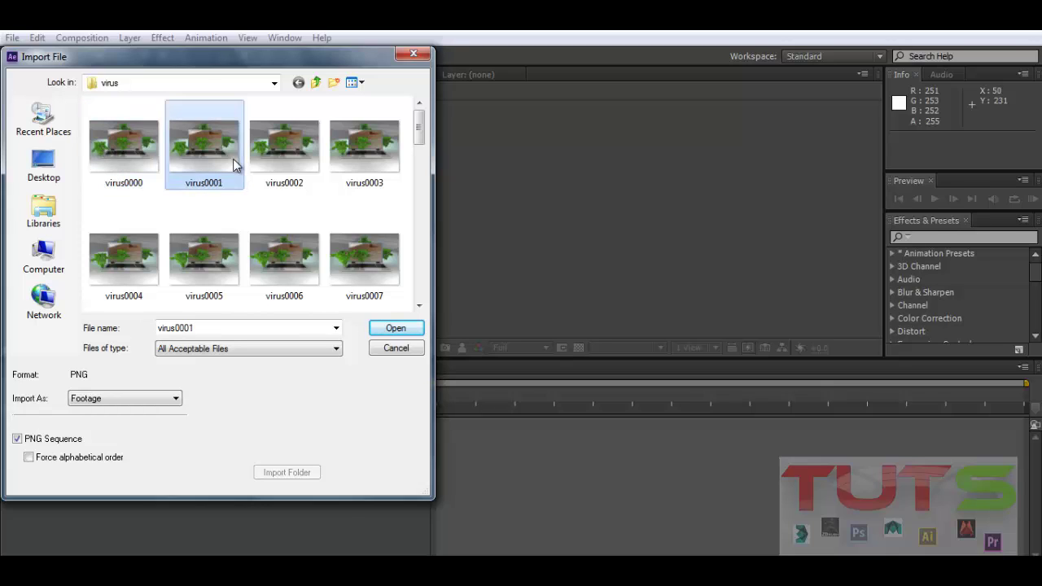
{"action": "left_click", "coordinate": [133, 144]}
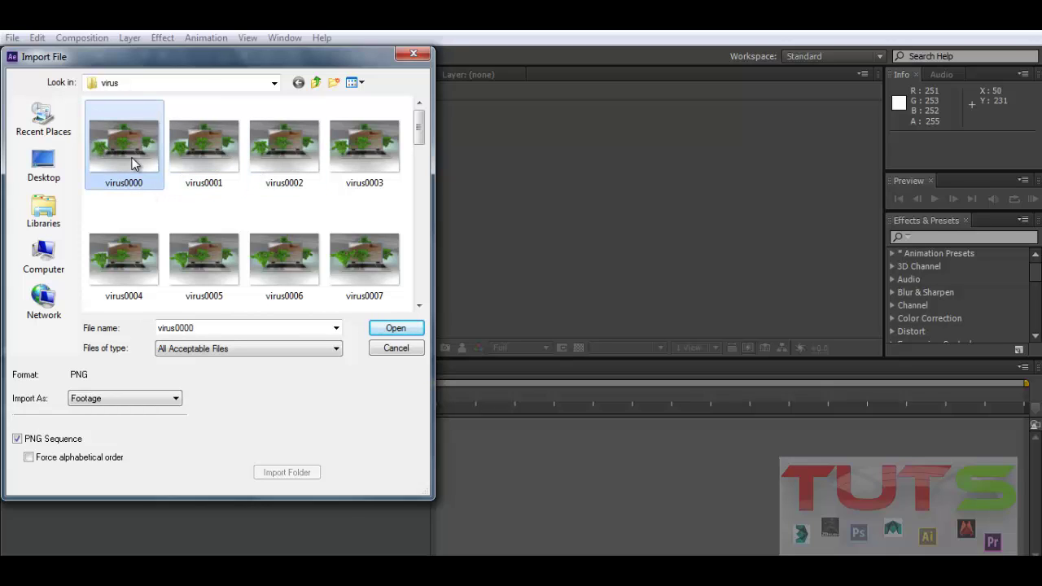
{"action": "left_click", "coordinate": [18, 438]}
{"action": "left_click", "coordinate": [18, 438]}
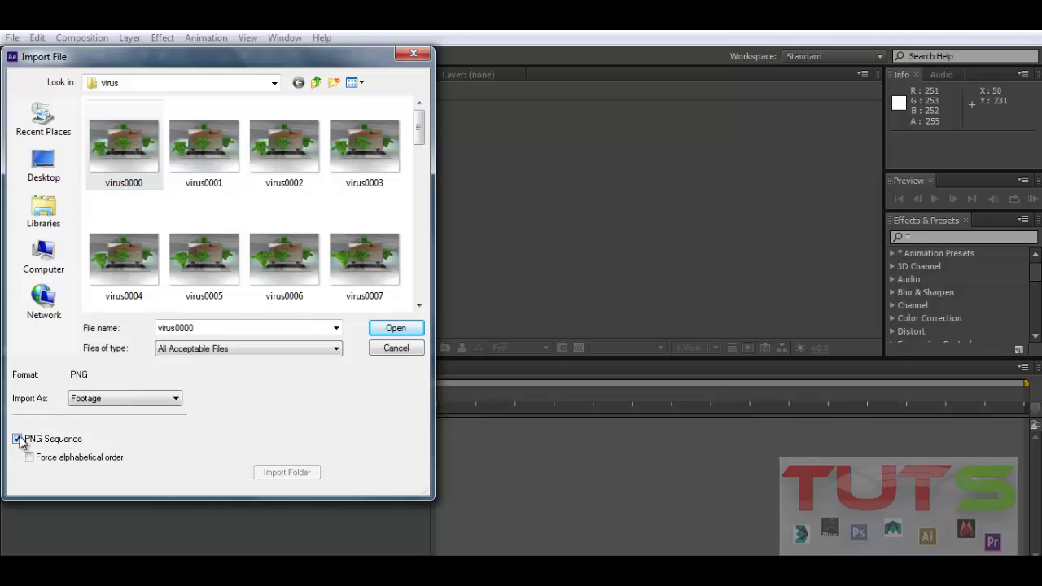
{"action": "left_click", "coordinate": [395, 328]}
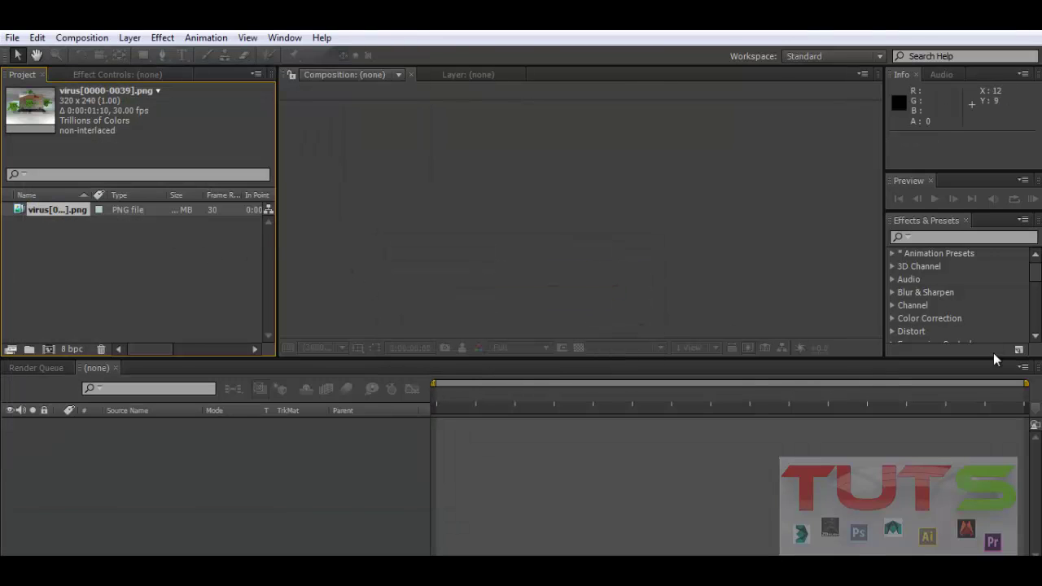
Cancel the blank composition settings and build the 320x240 virus composition from the footage
{"action": "left_click_drag", "start_coordinate": [59, 211], "coordinate": [51, 347]}
{"action": "left_click", "coordinate": [81, 37]}
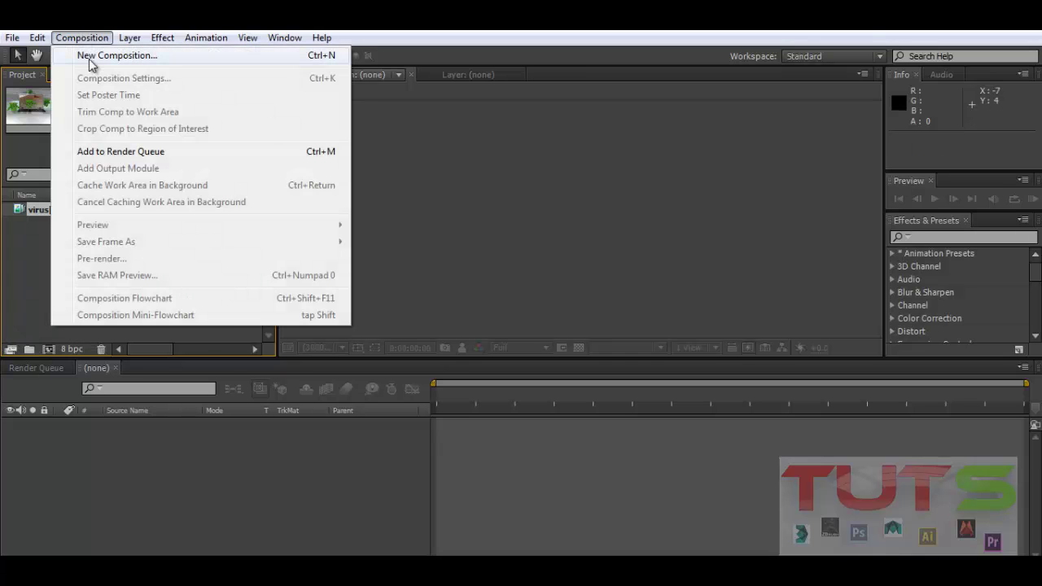
{"action": "left_click", "coordinate": [116, 56]}
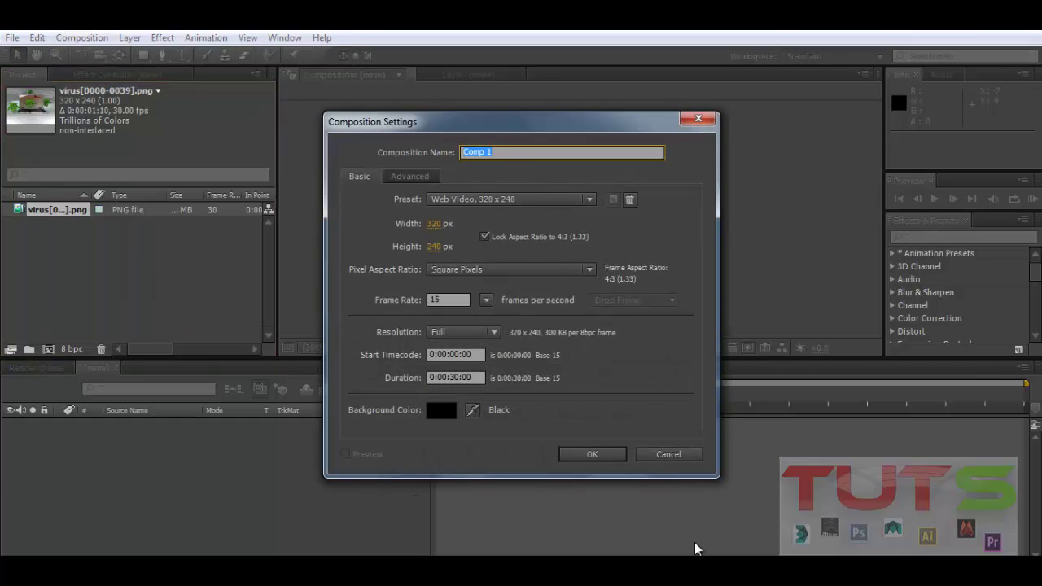
{"action": "left_click", "coordinate": [659, 456]}
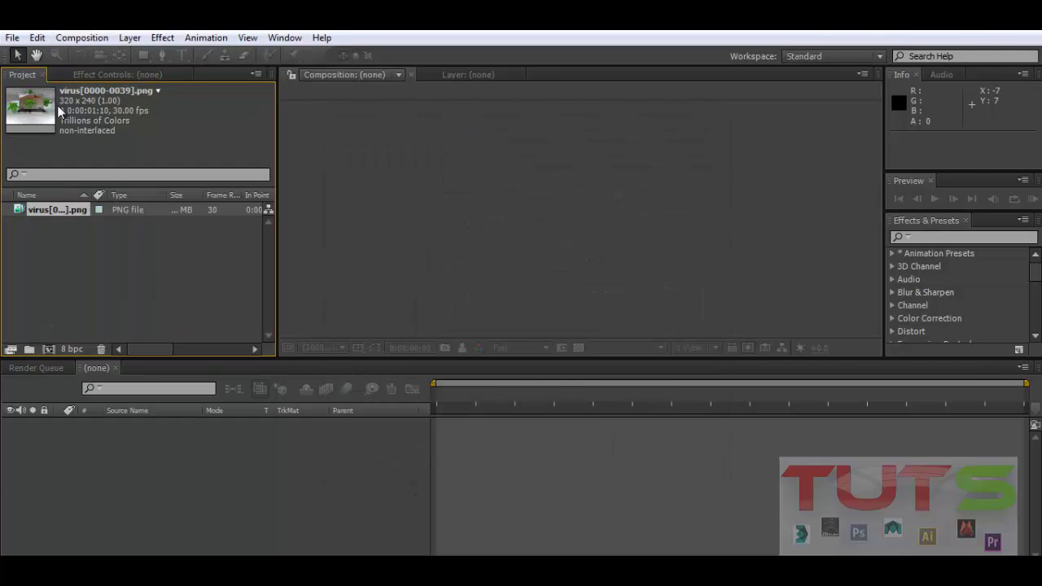
{"action": "left_click", "coordinate": [47, 347]}
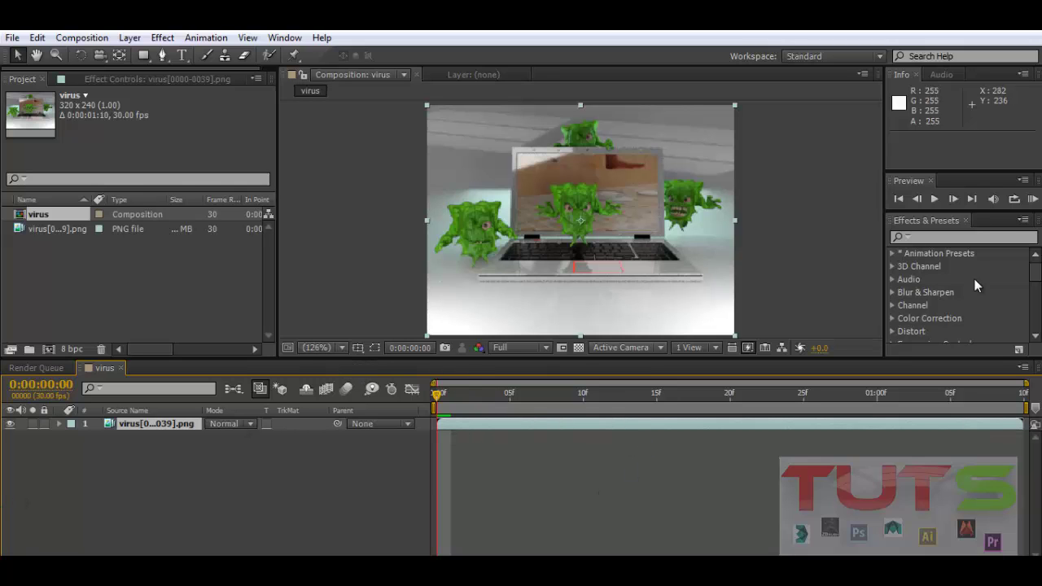
{"action": "left_click", "coordinate": [934, 200]}
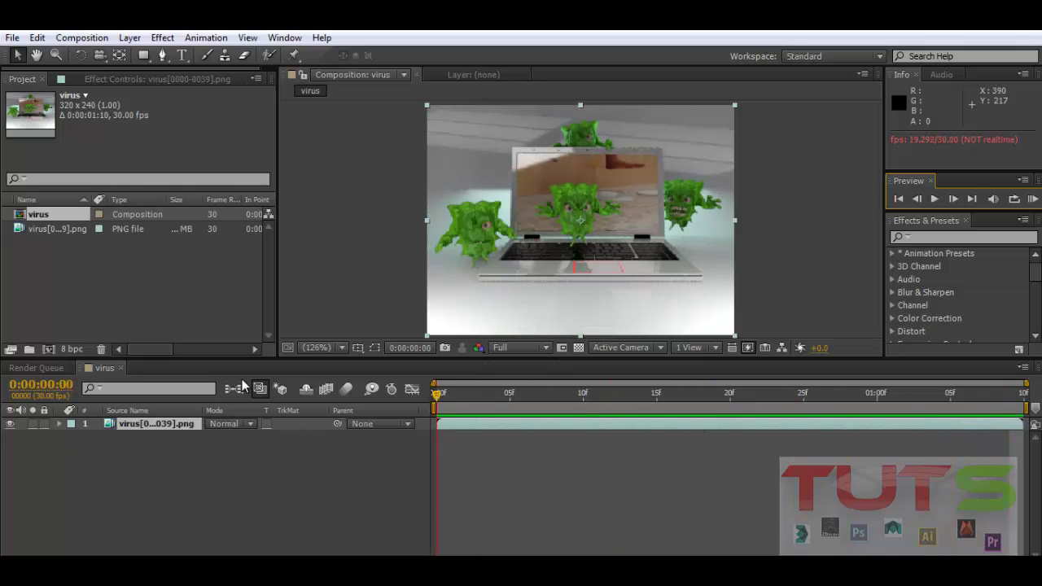
{"action": "key", "text": "space"}
{"action": "left_click_drag", "start_coordinate": [495, 399], "coordinate": [585, 426]}
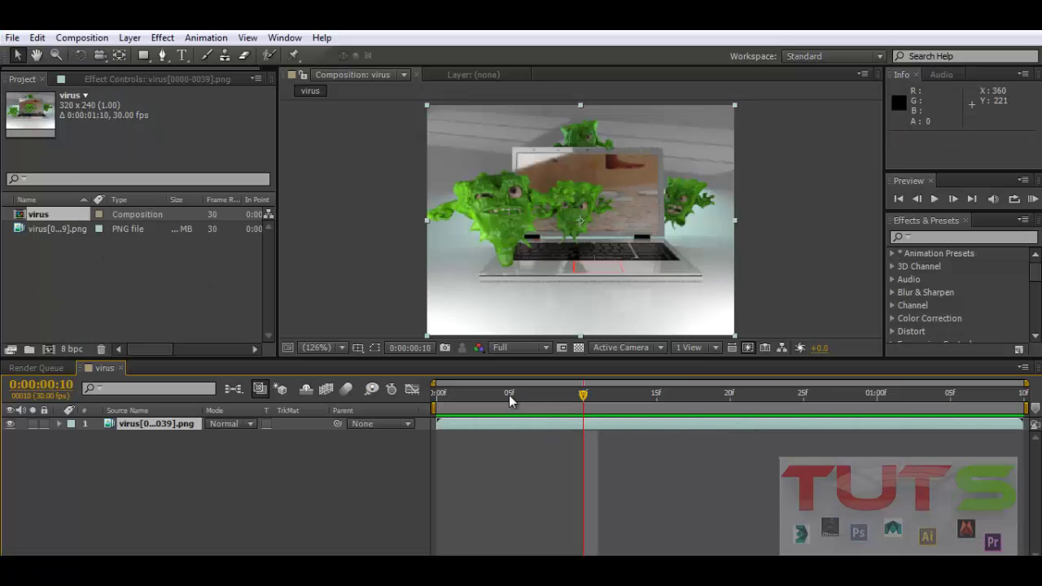
{"action": "left_click_drag", "start_coordinate": [511, 400], "coordinate": [383, 396]}
{"action": "left_click", "coordinate": [938, 198]}
{"action": "left_click", "coordinate": [939, 199]}
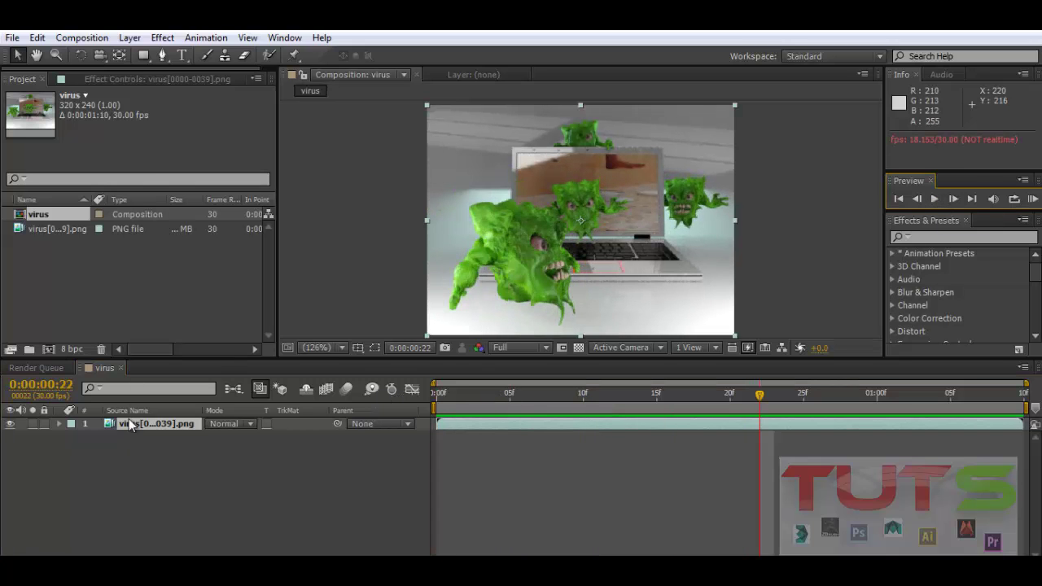
Apply Effect > Color Correction > Curves to the virus layer
{"action": "right_click", "coordinate": [134, 424]}
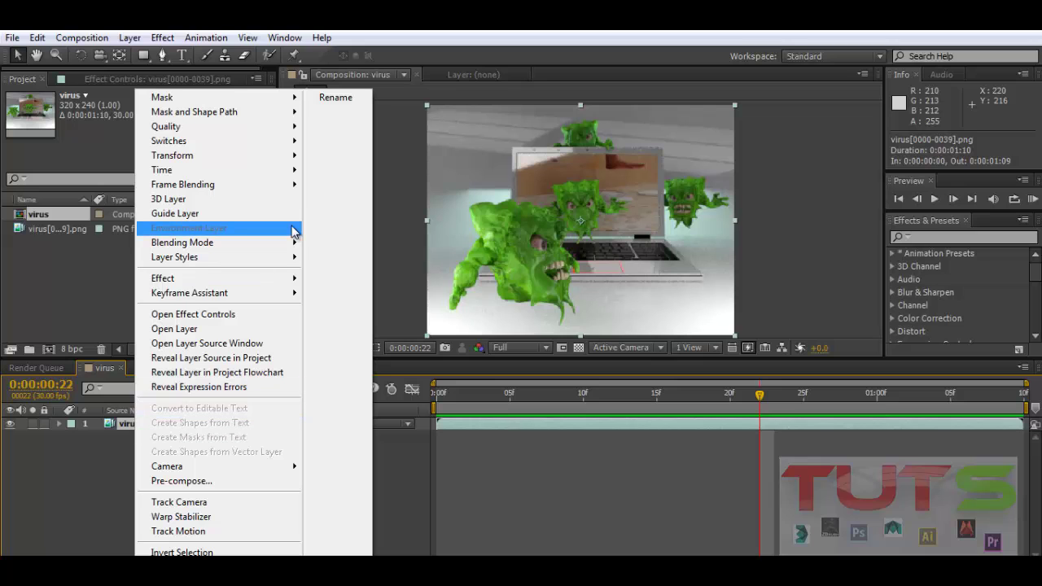
{"action": "mouse_move", "coordinate": [285, 281]}
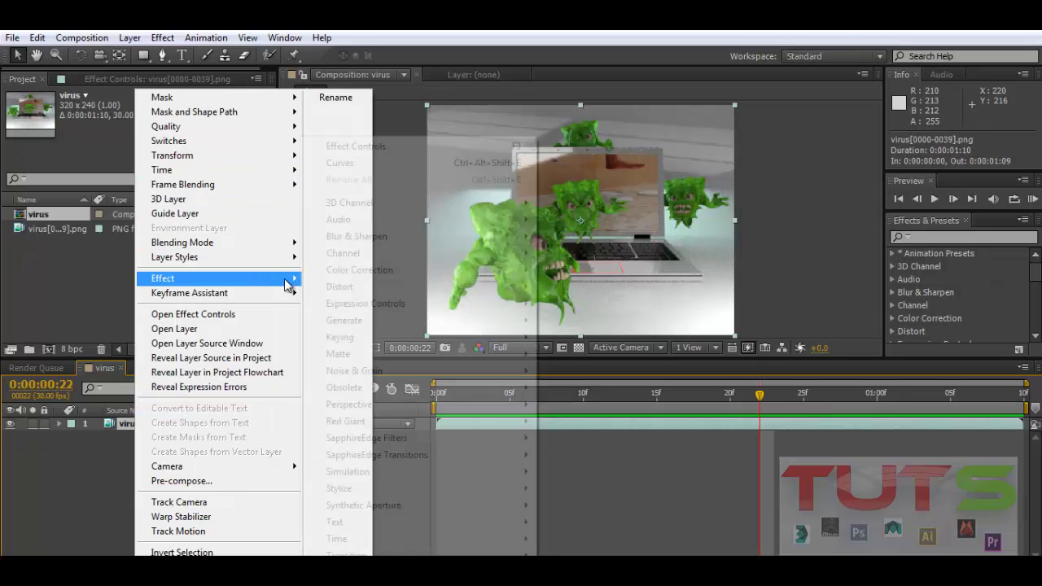
{"action": "mouse_move", "coordinate": [407, 271]}
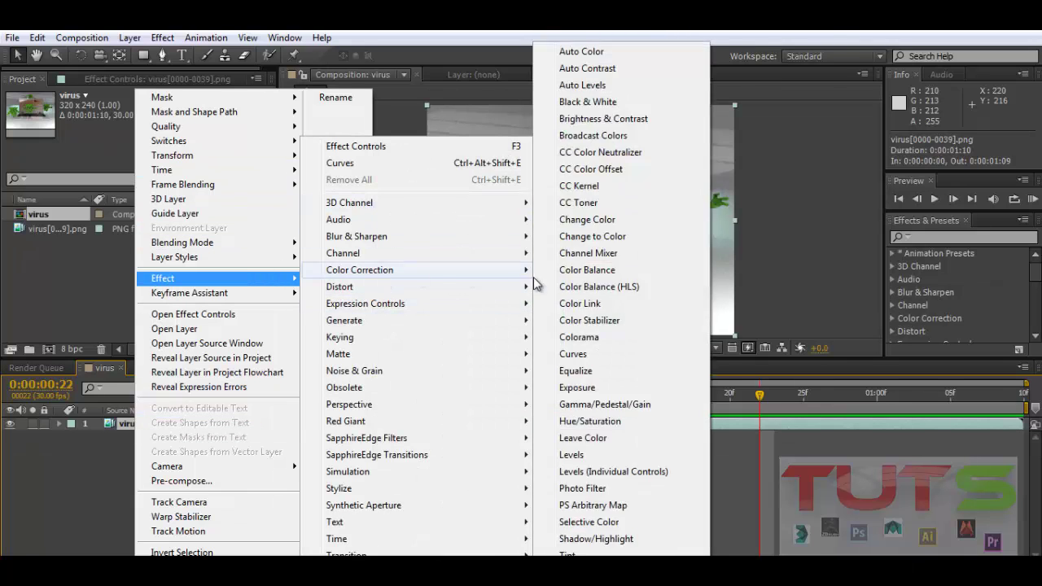
{"action": "left_click", "coordinate": [580, 355]}
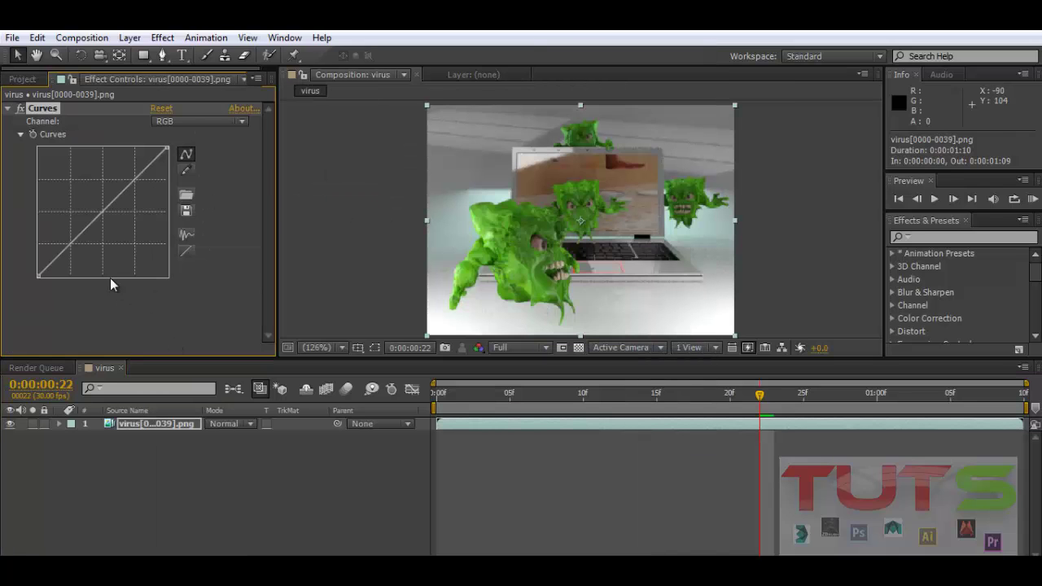
Shape the RGB curve into a gentle S, lowering shadows and raising highlights
{"action": "left_click_drag", "start_coordinate": [76, 239], "coordinate": [77, 254]}
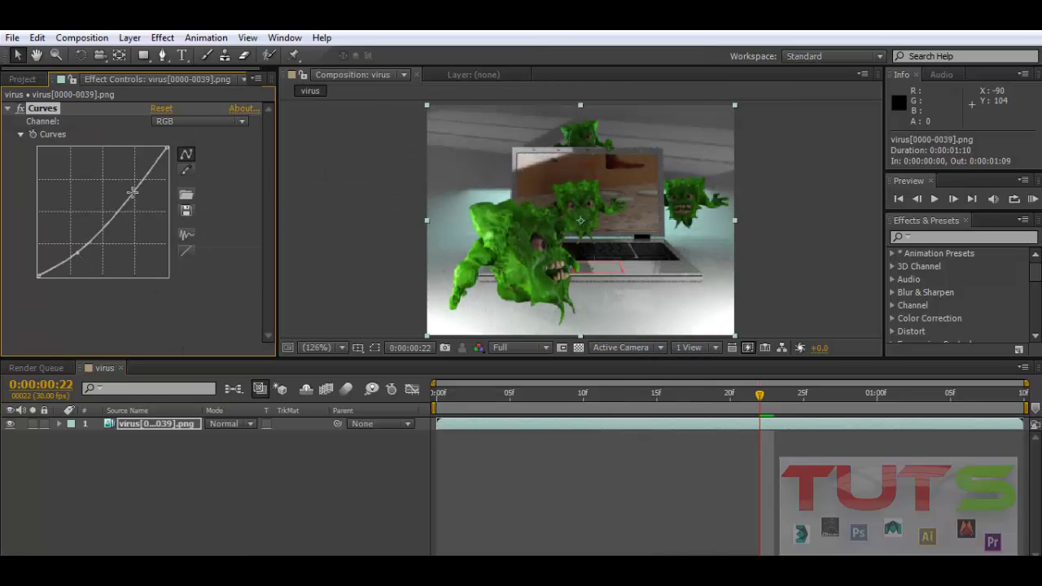
{"action": "left_click_drag", "start_coordinate": [132, 192], "coordinate": [122, 184]}
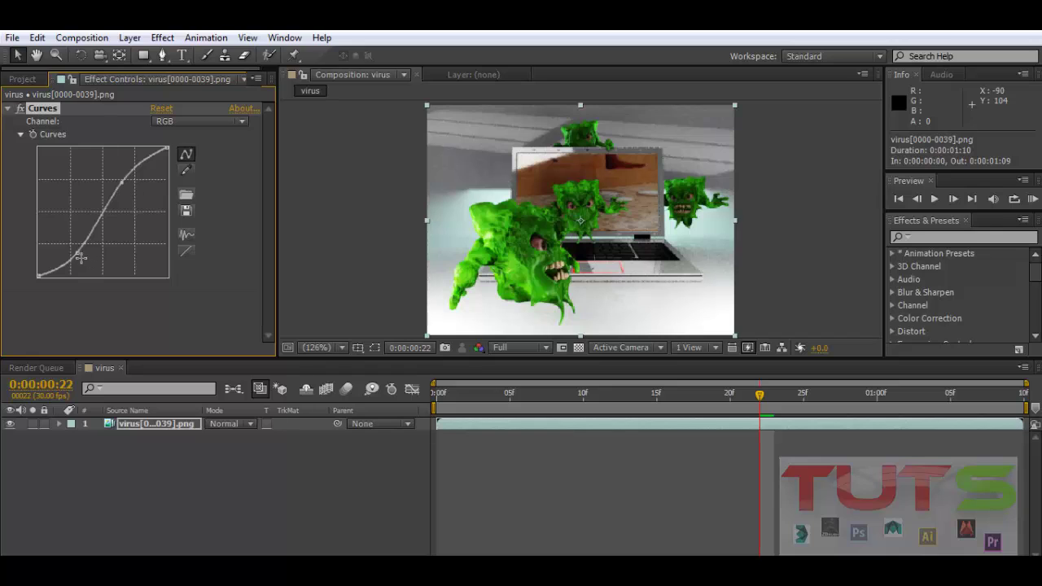
{"action": "left_click_drag", "start_coordinate": [77, 255], "coordinate": [74, 250]}
{"action": "left_click_drag", "start_coordinate": [124, 179], "coordinate": [125, 179]}
{"action": "key", "text": "ctrl+z"}
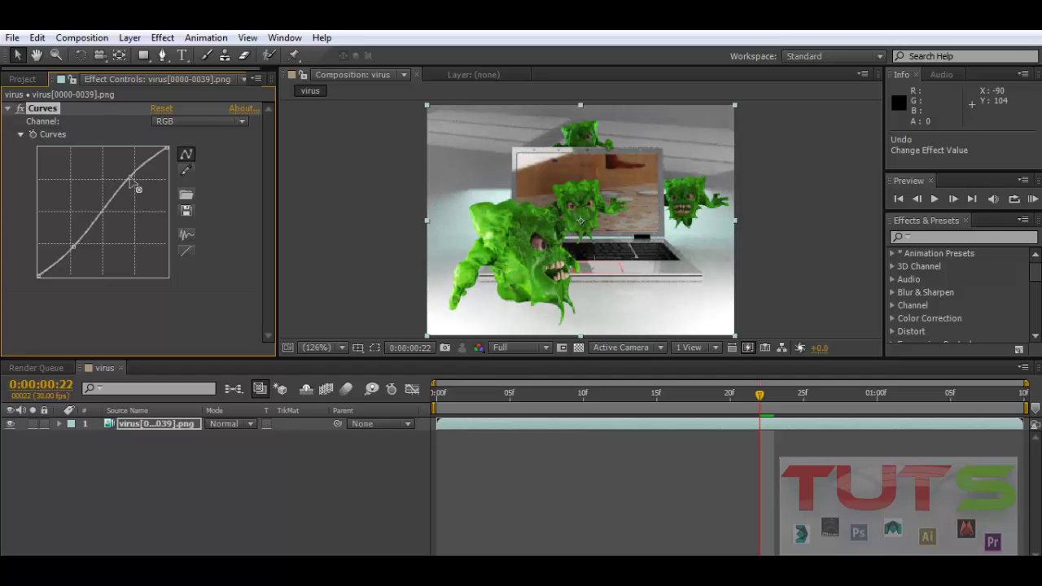
{"action": "left_click", "coordinate": [18, 110]}
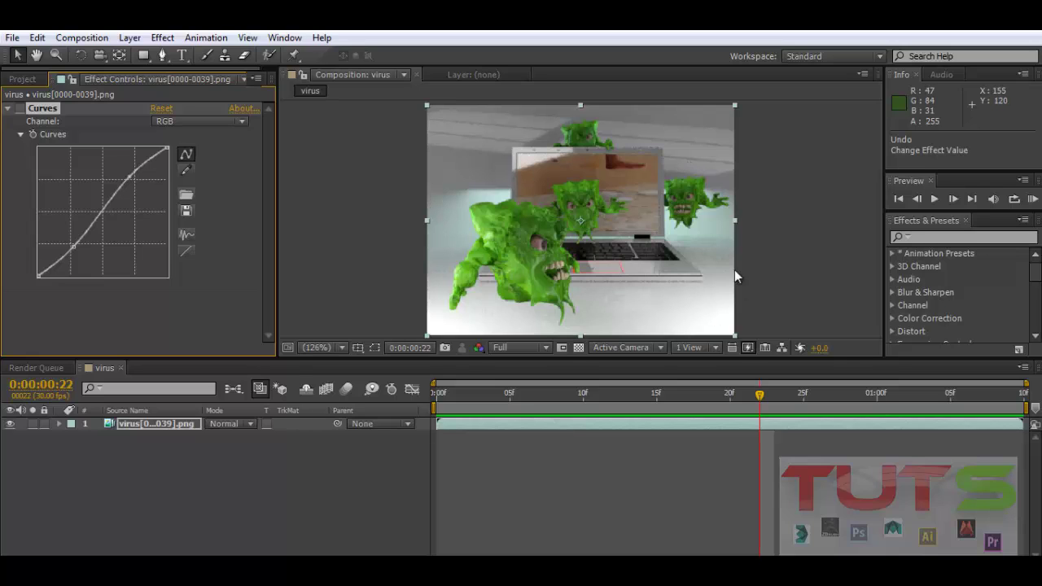
{"action": "left_click", "coordinate": [18, 110]}
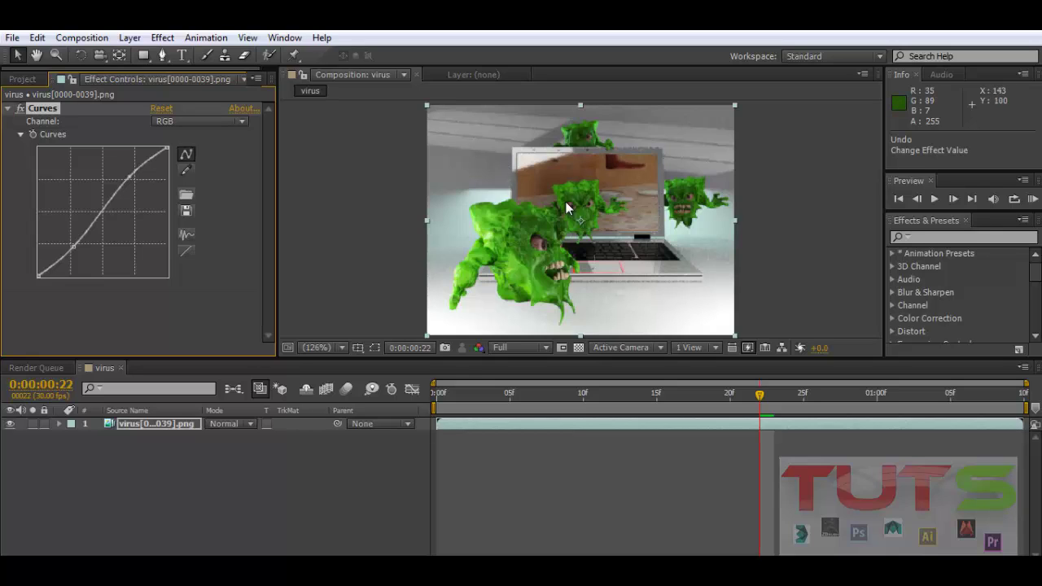
{"action": "left_click_drag", "start_coordinate": [491, 397], "coordinate": [409, 393]}
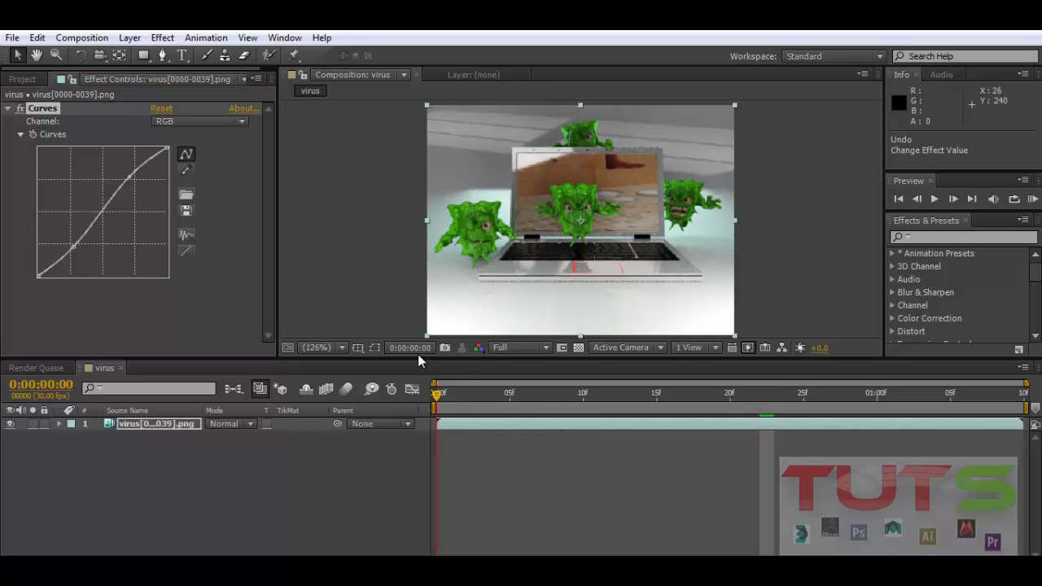